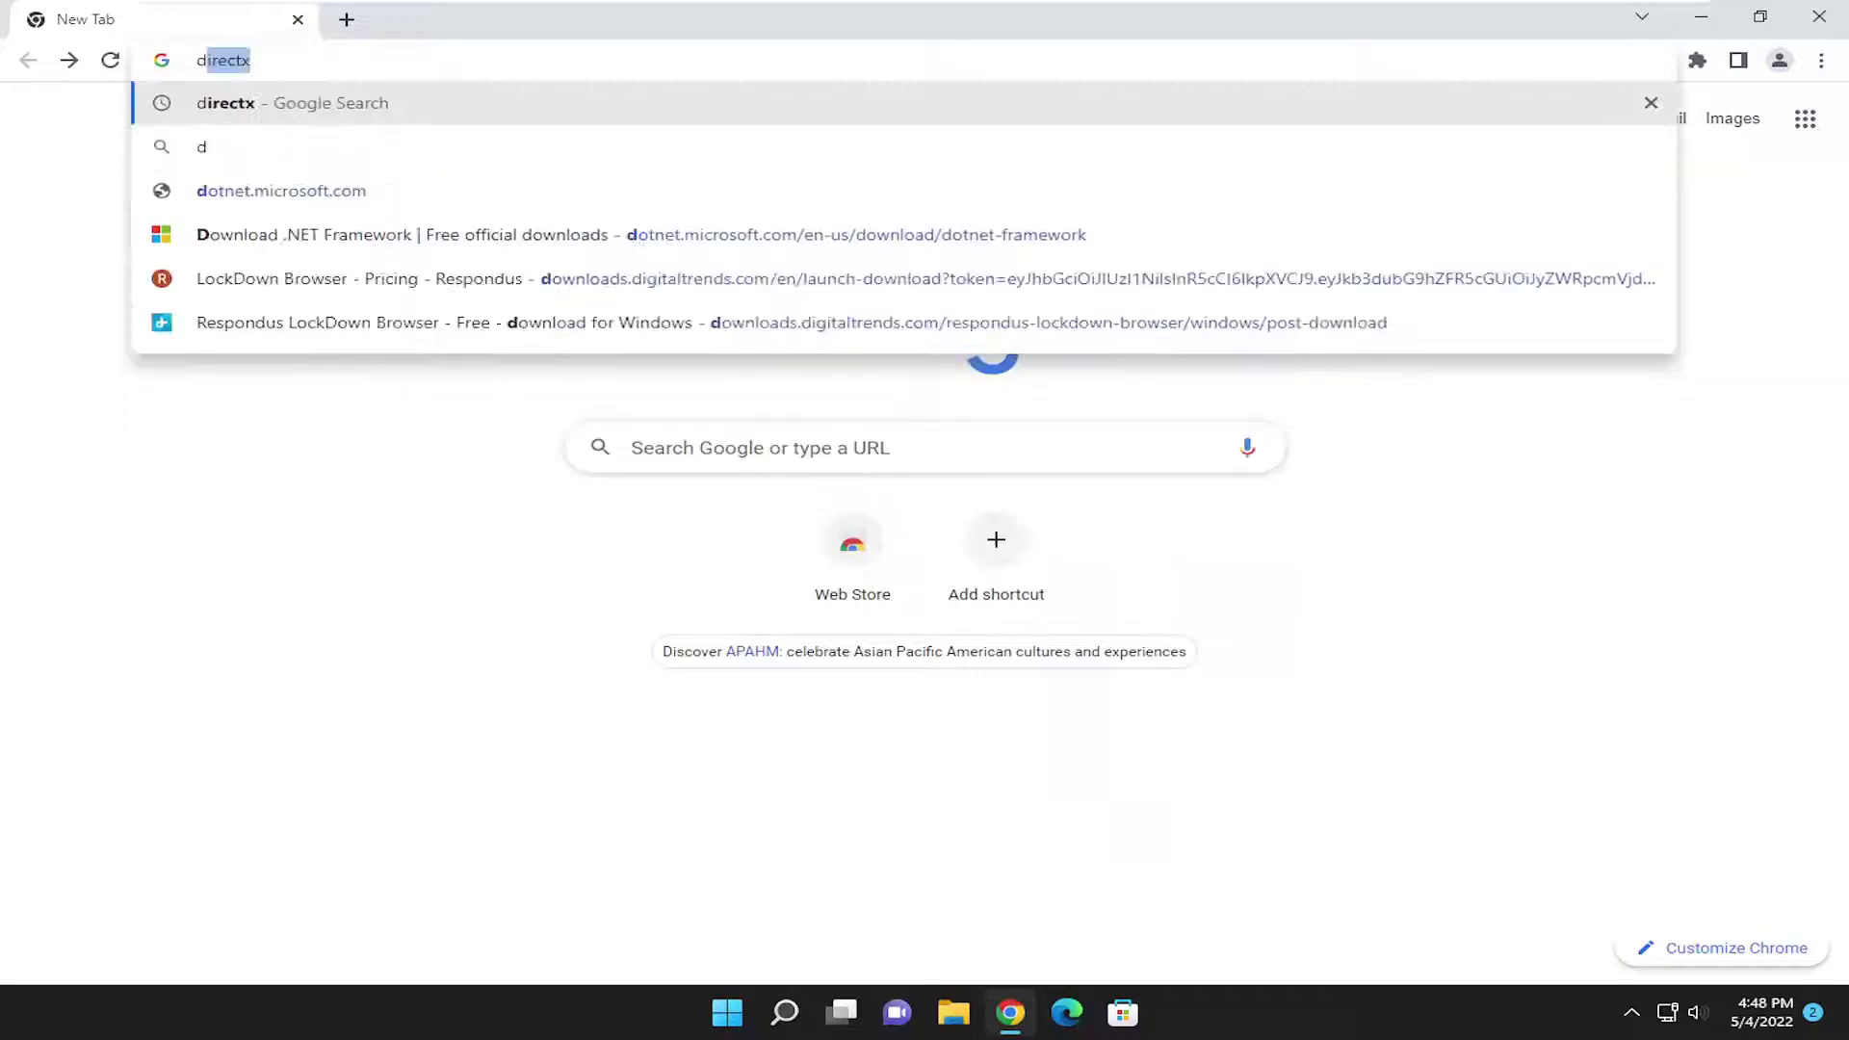
# Search 'download ner framework' and download the .NET Framework 4.8 Runtime from dotnet.microsoft.com.
pyautogui.write(' framework')
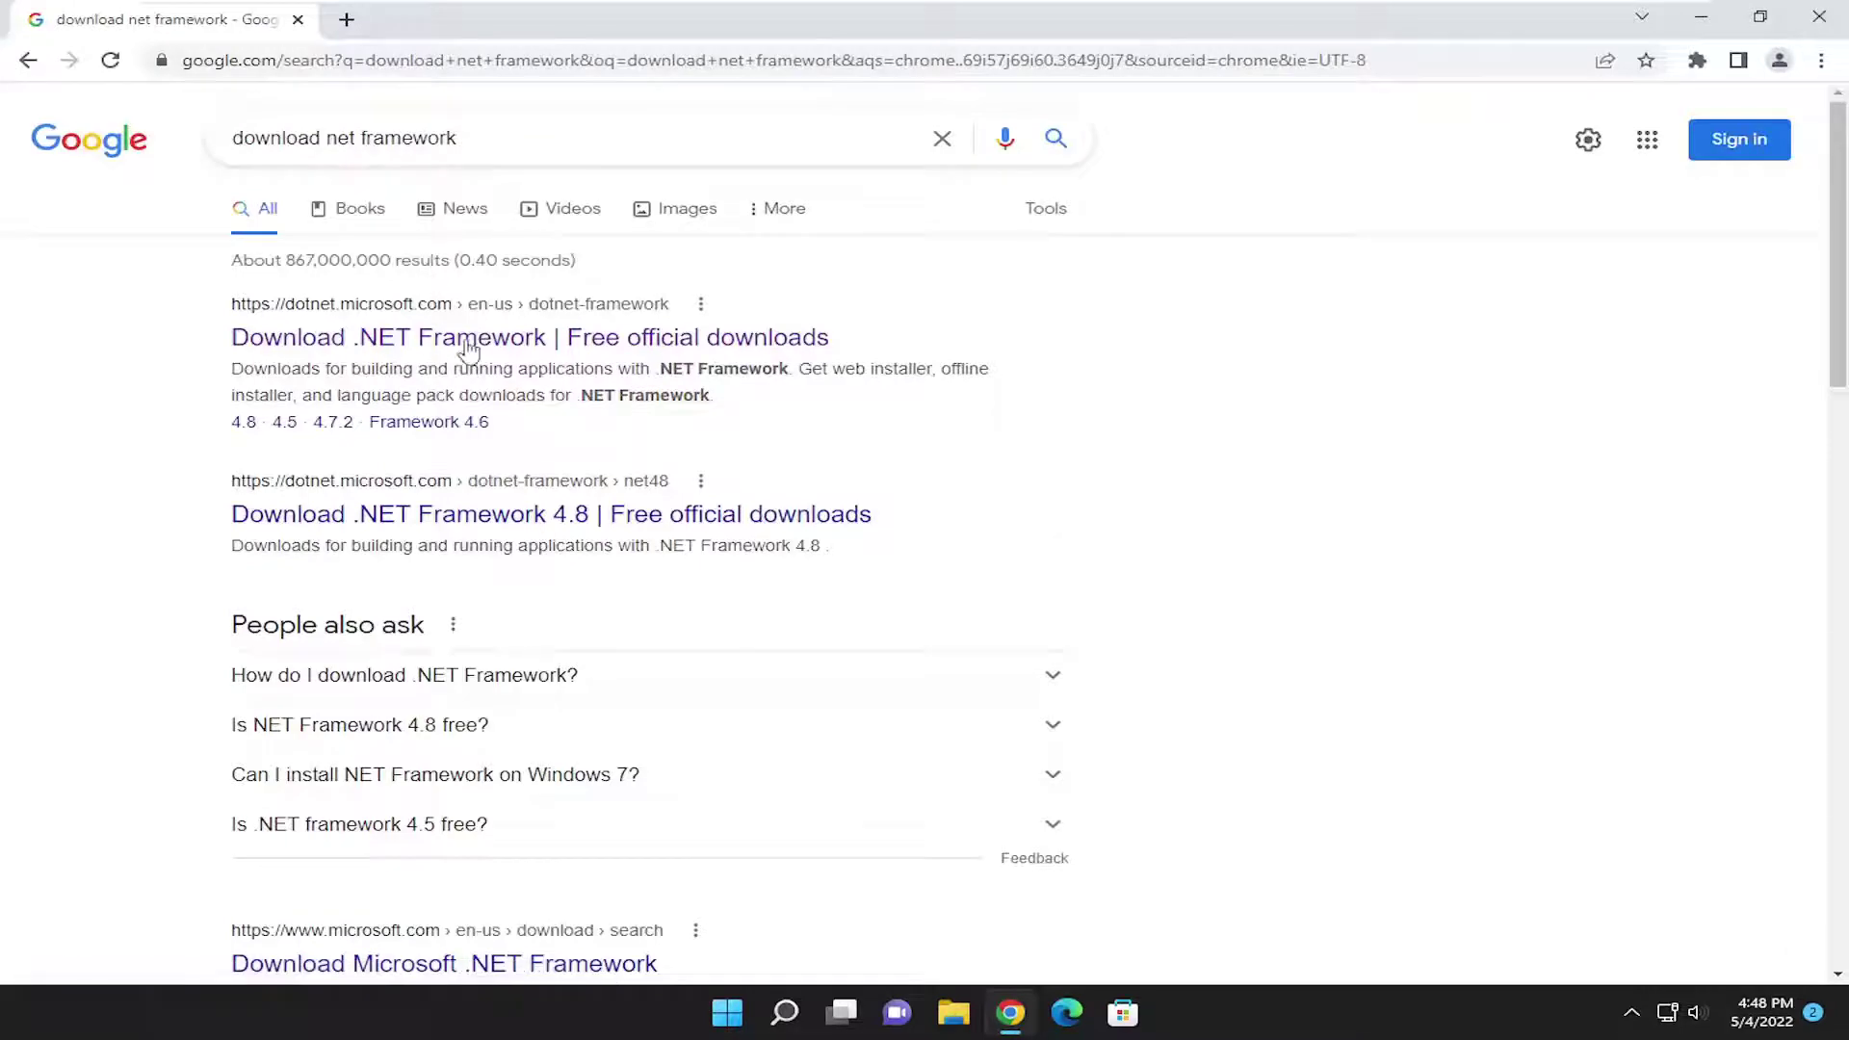
pyautogui.scroll(-1, 471, 346)
pyautogui.scroll(1, 477, 348)
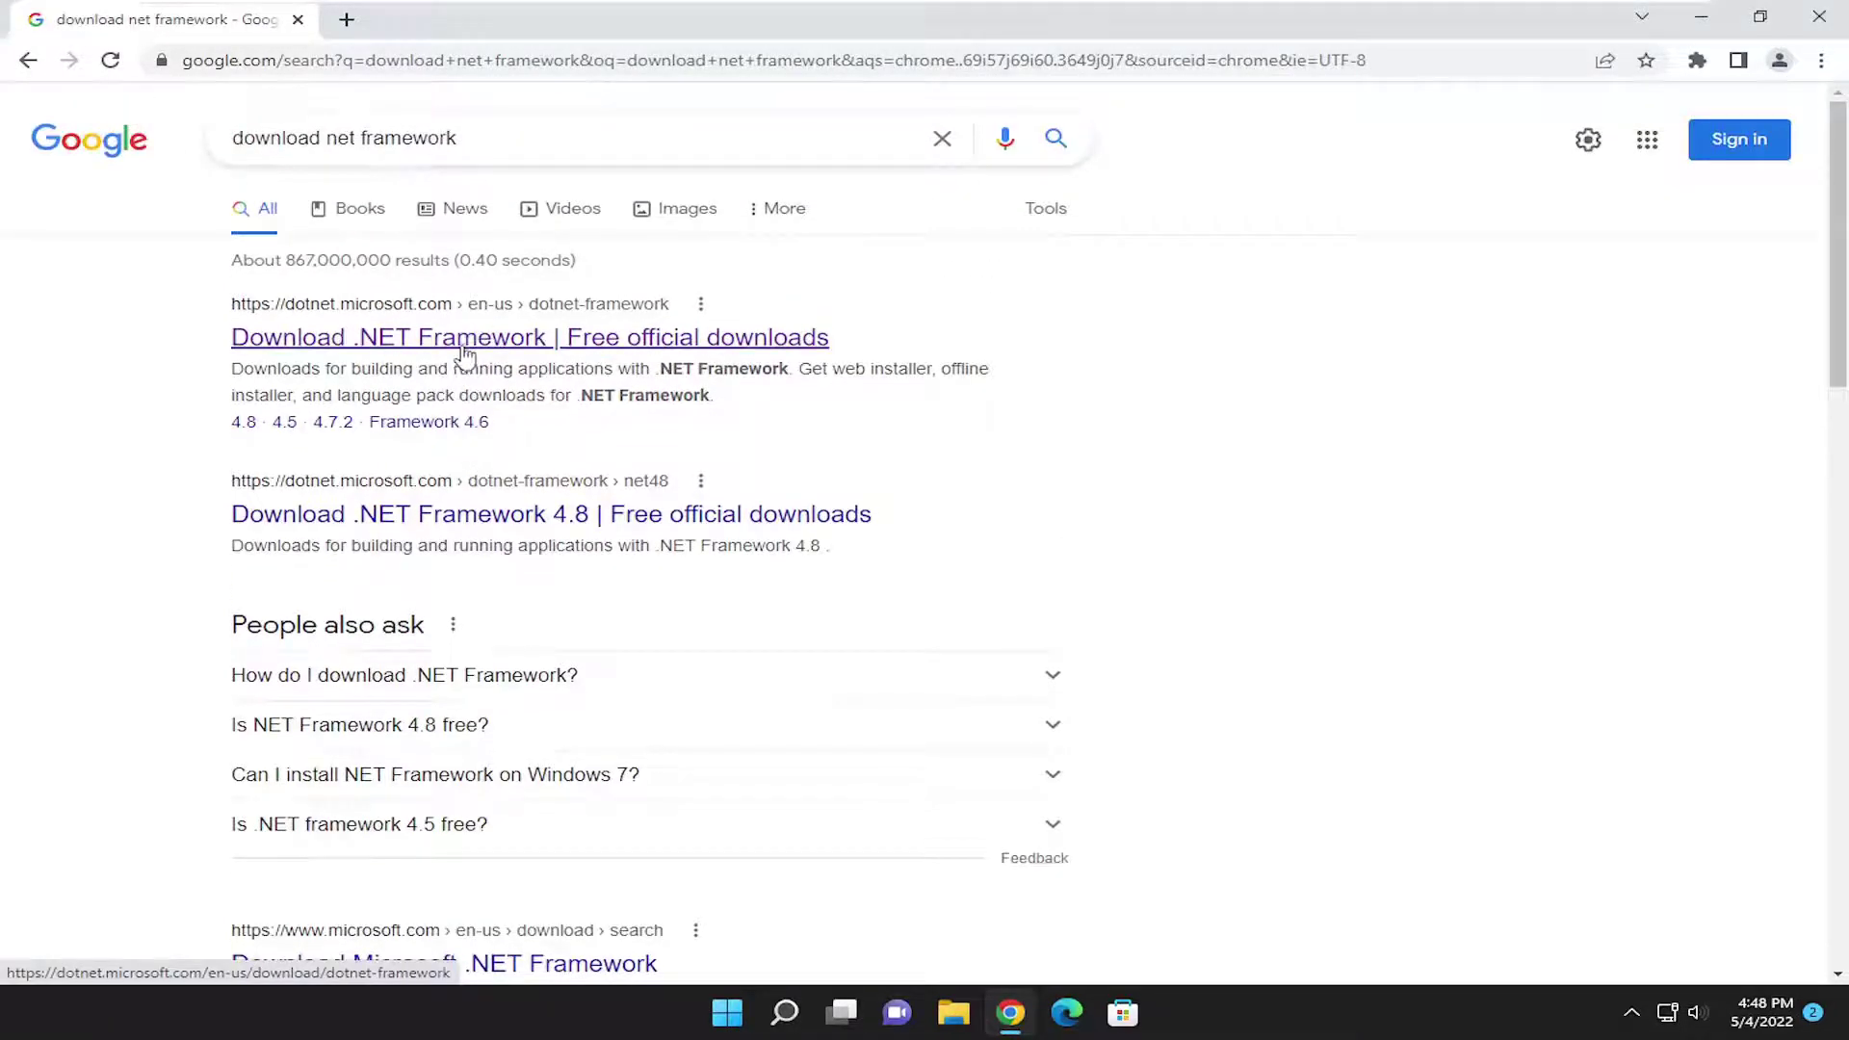
pyautogui.click(464, 347)
pyautogui.scroll(-1, 342, 635)
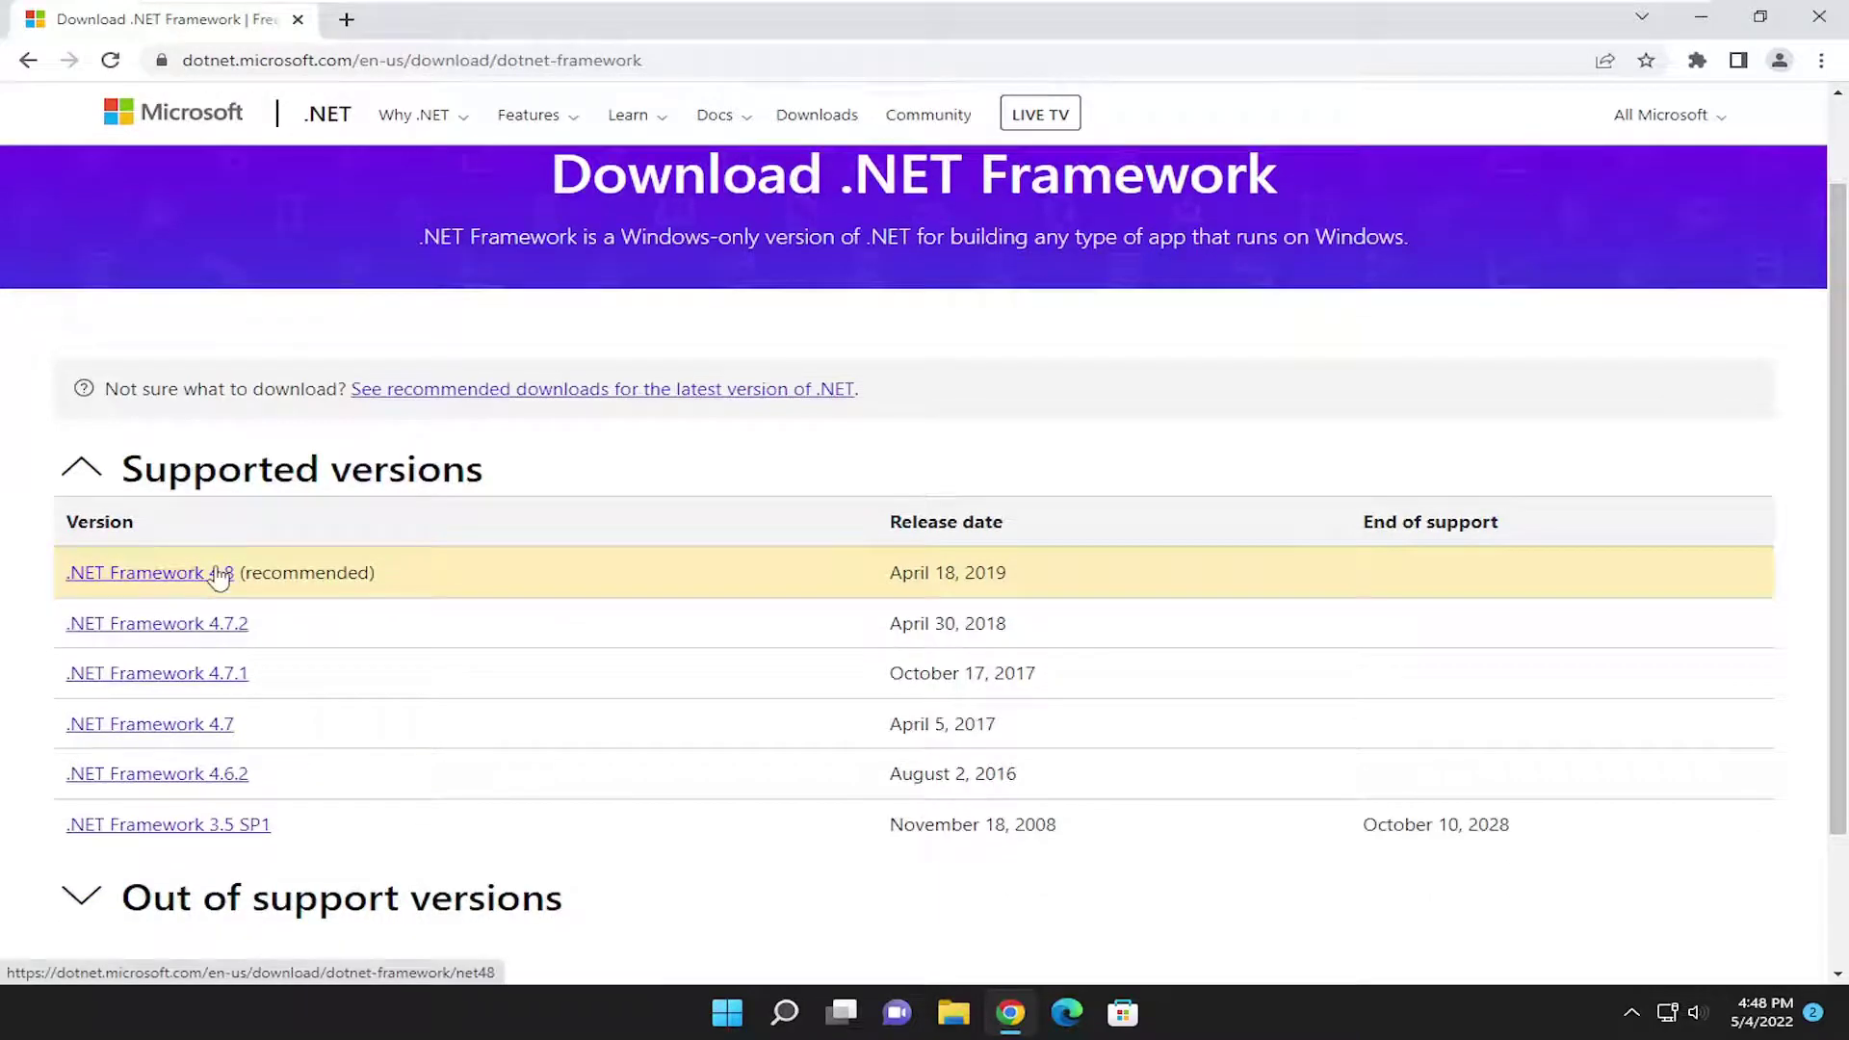
pyautogui.click(208, 576)
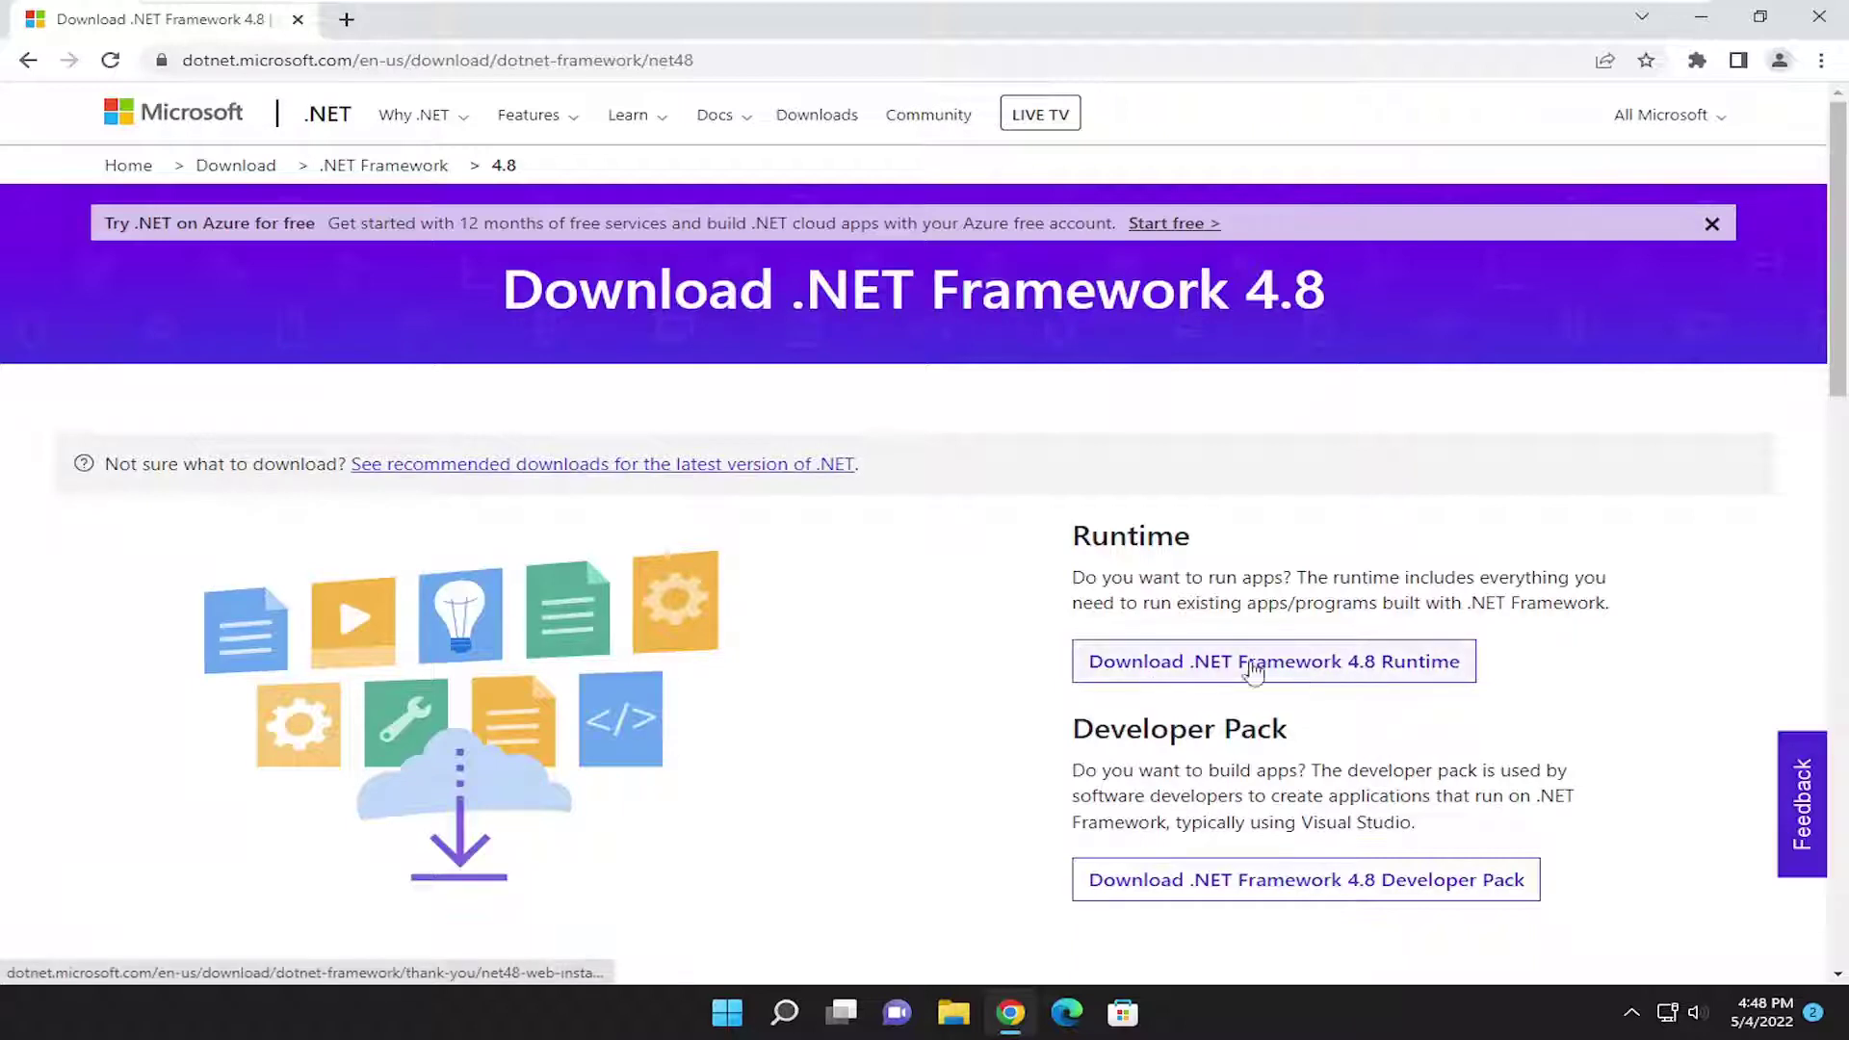
pyautogui.click(1378, 674)
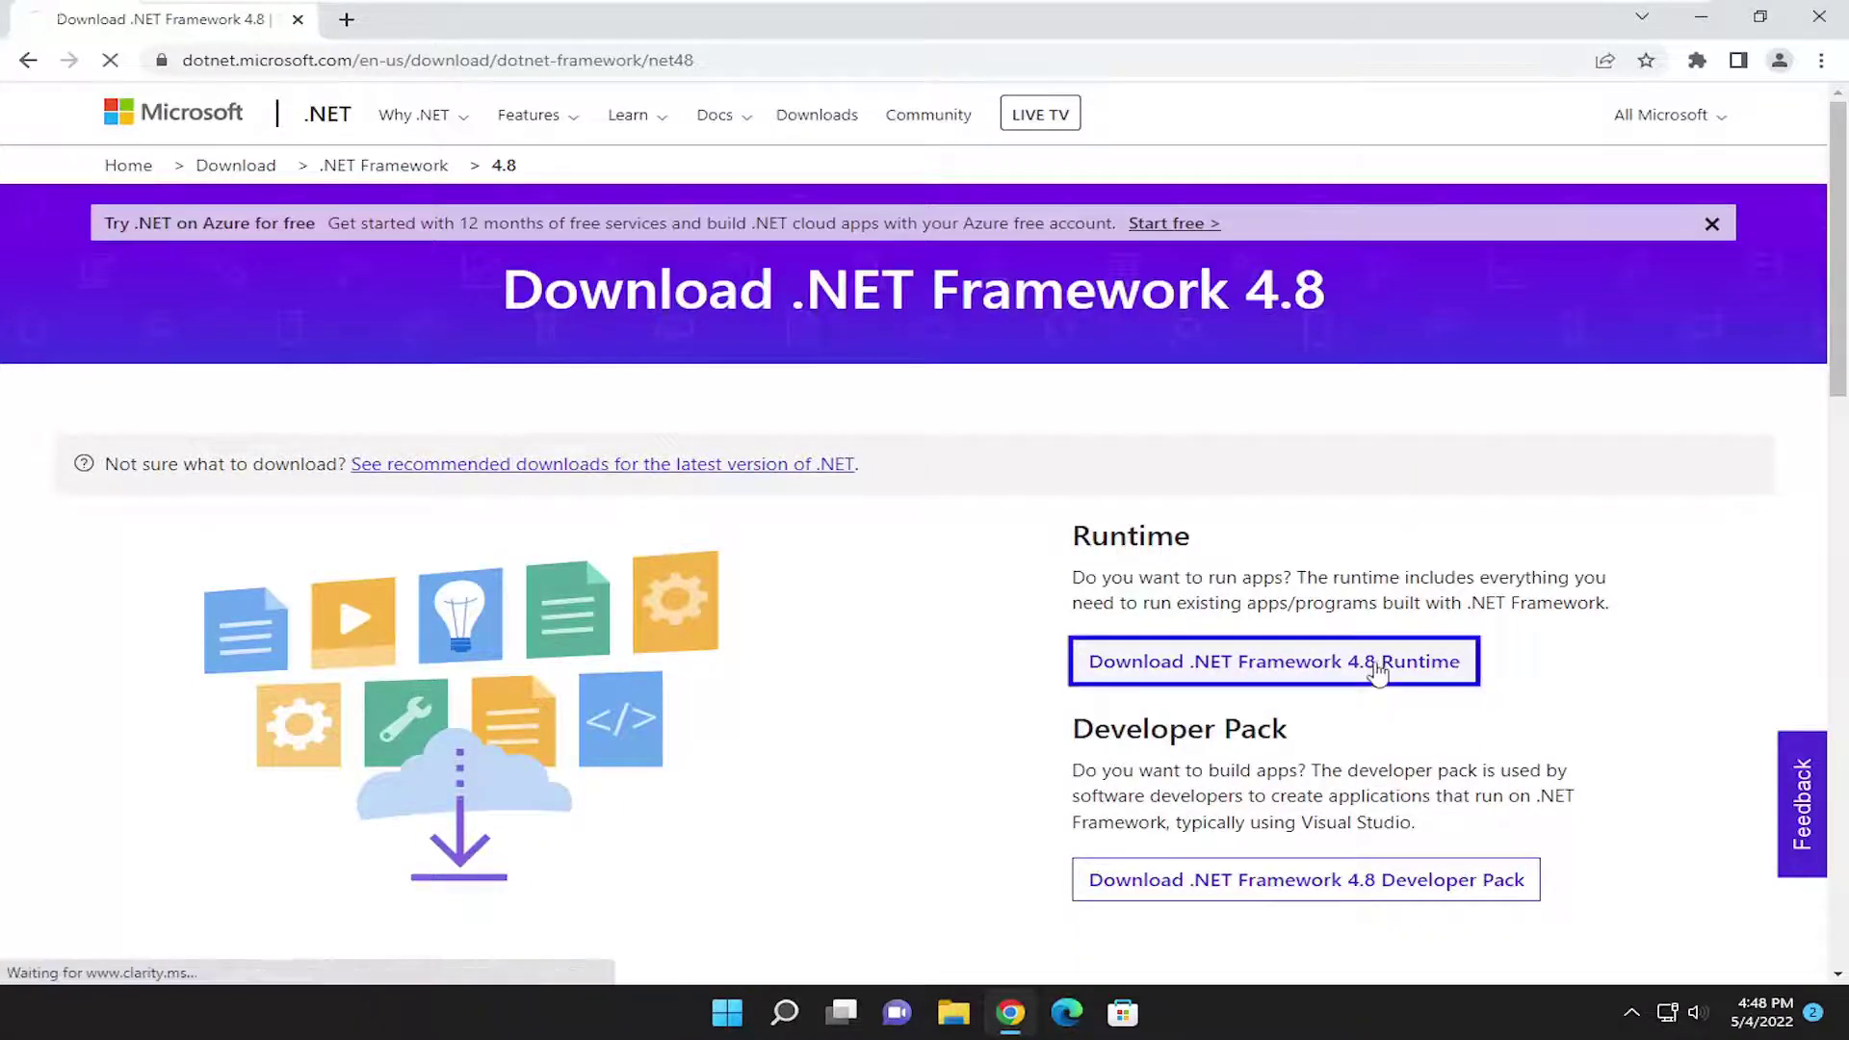
# Run the downloaded ndp48-web.exe installer with administrator approval and close Chrome.
pyautogui.click(125, 966)
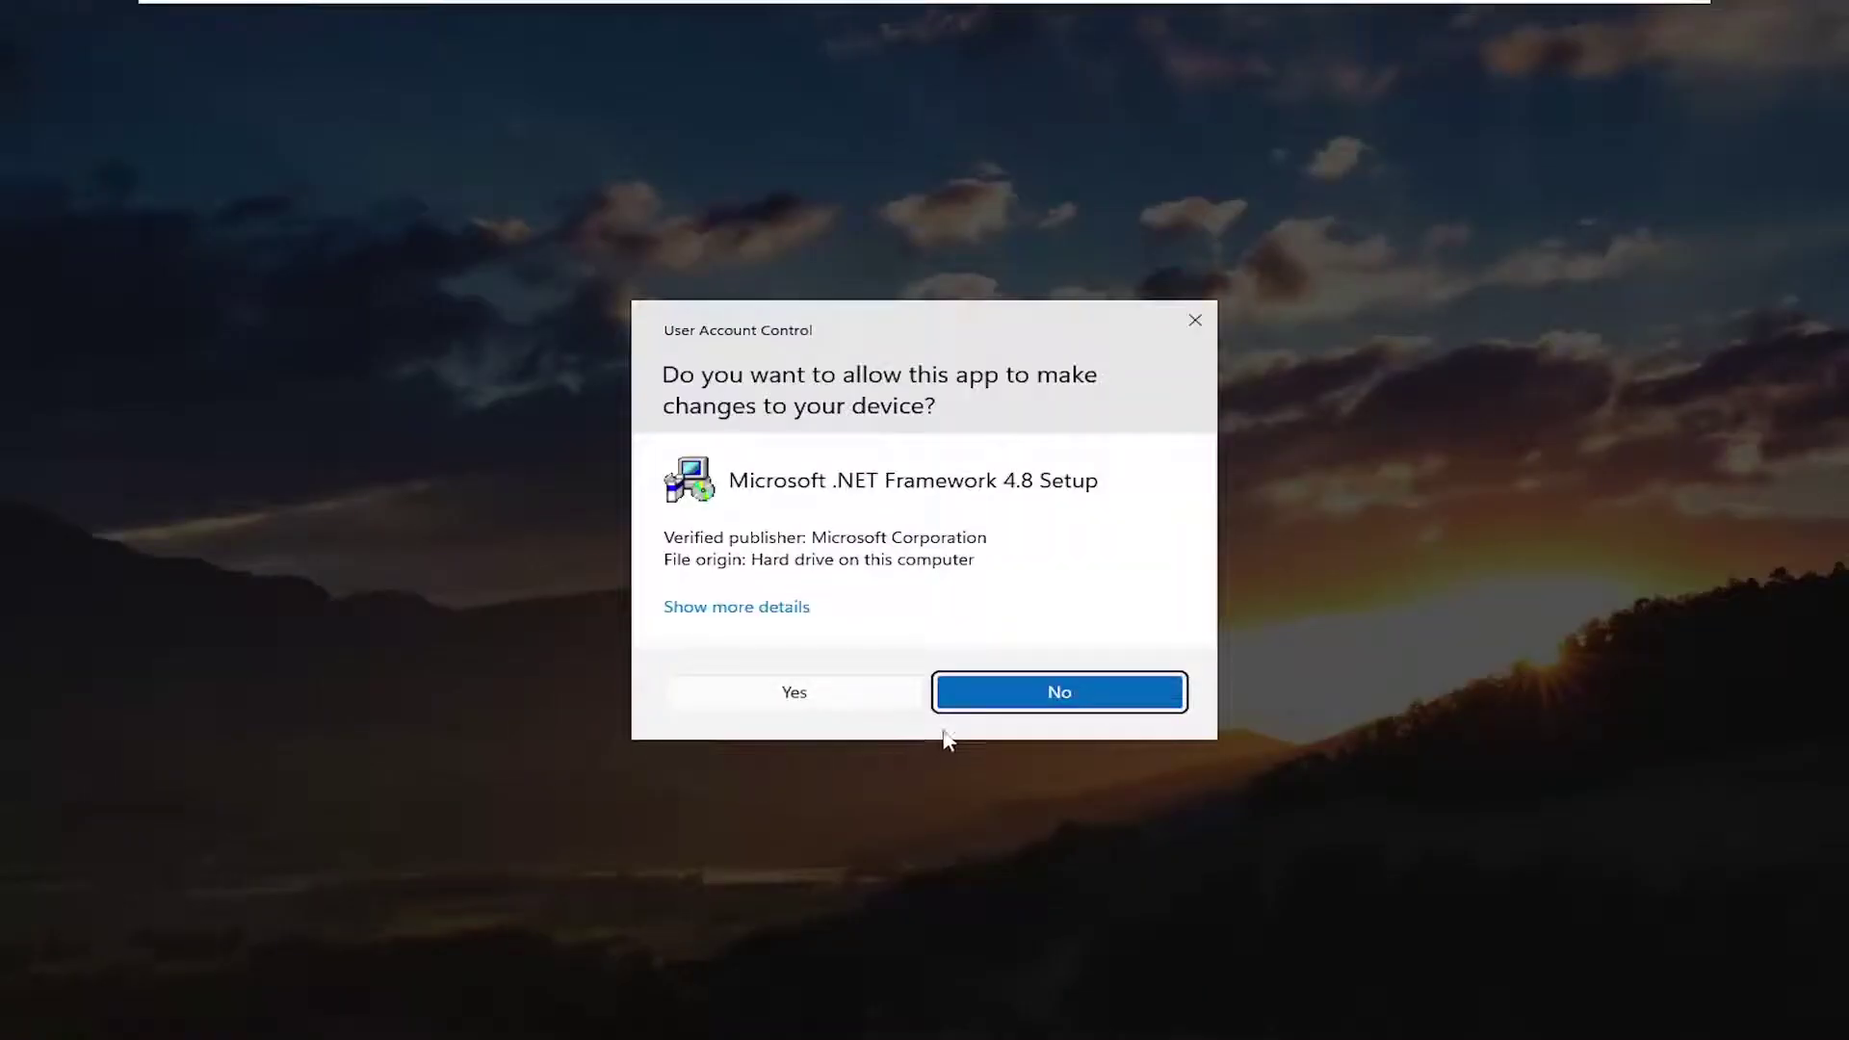
pyautogui.click(853, 703)
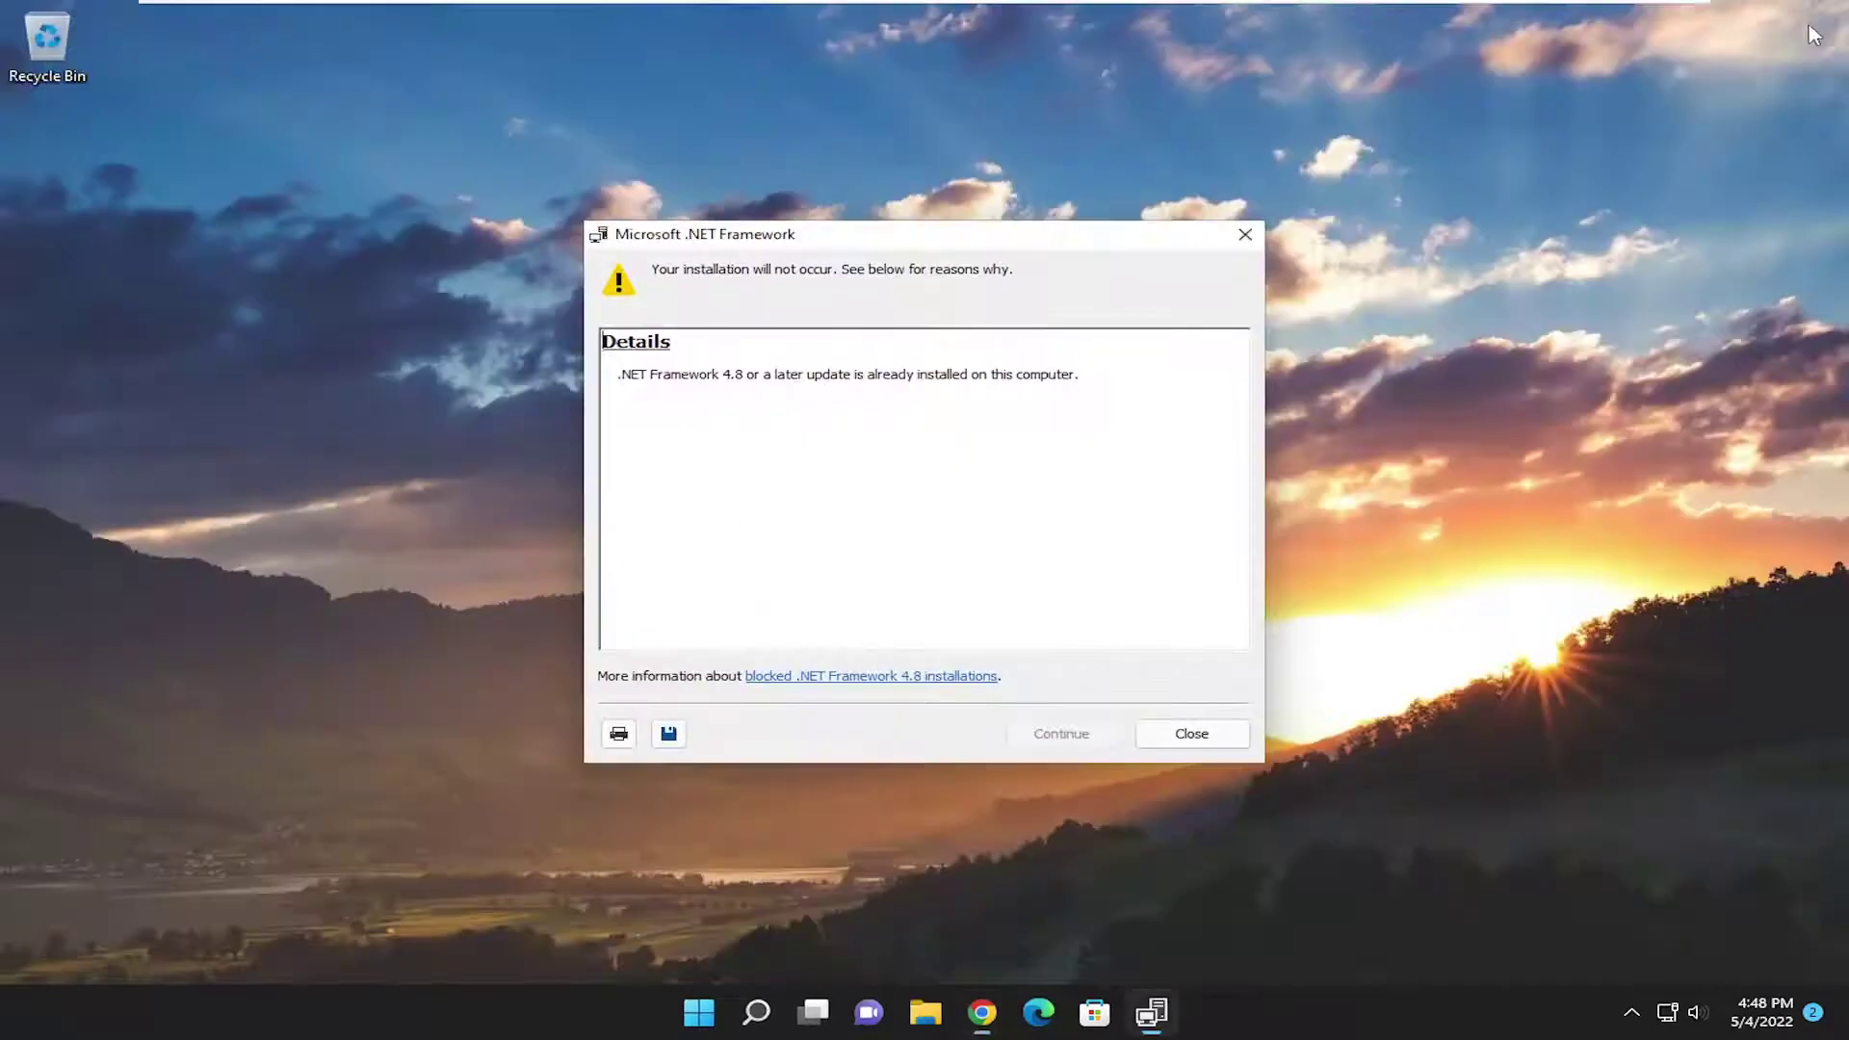
pyautogui.click(1823, 17)
# Dismiss the .NET 'installation will not occur' notice and search 'visual c++ download' in Chrome.
pyautogui.click(1191, 734)
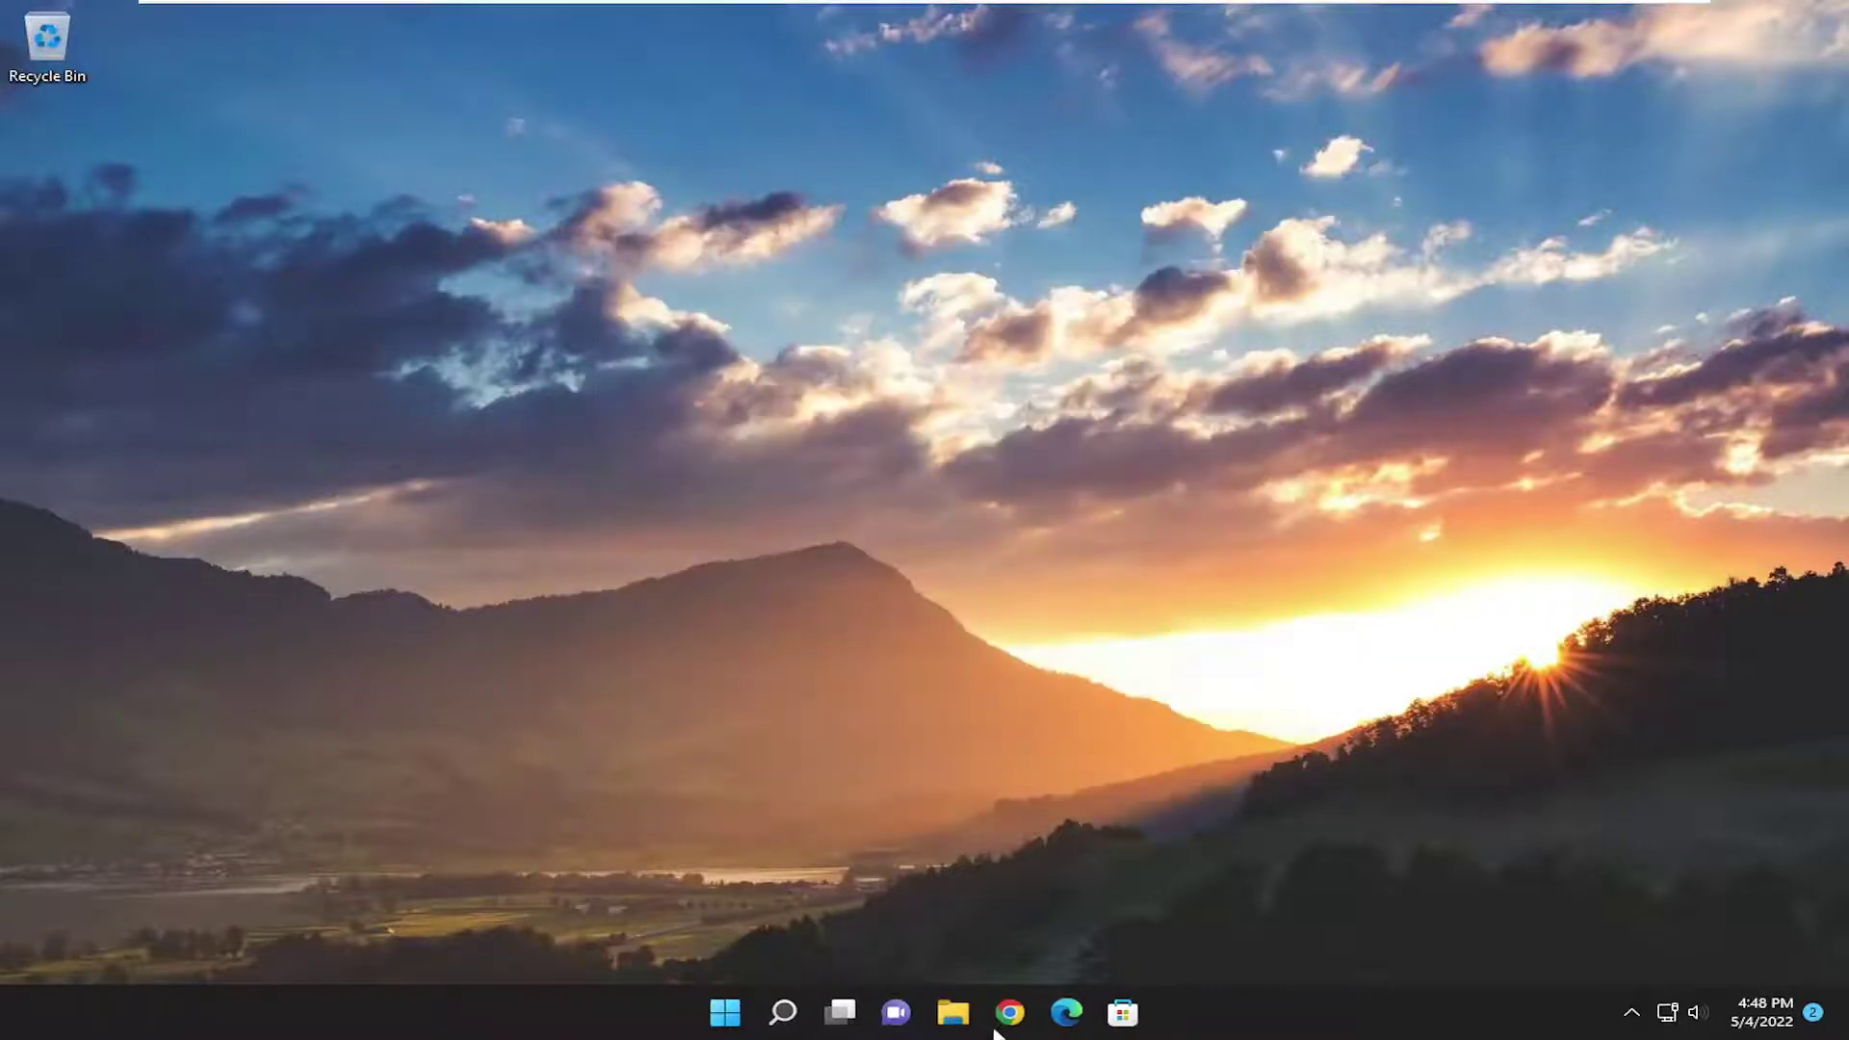
pyautogui.click(1010, 1012)
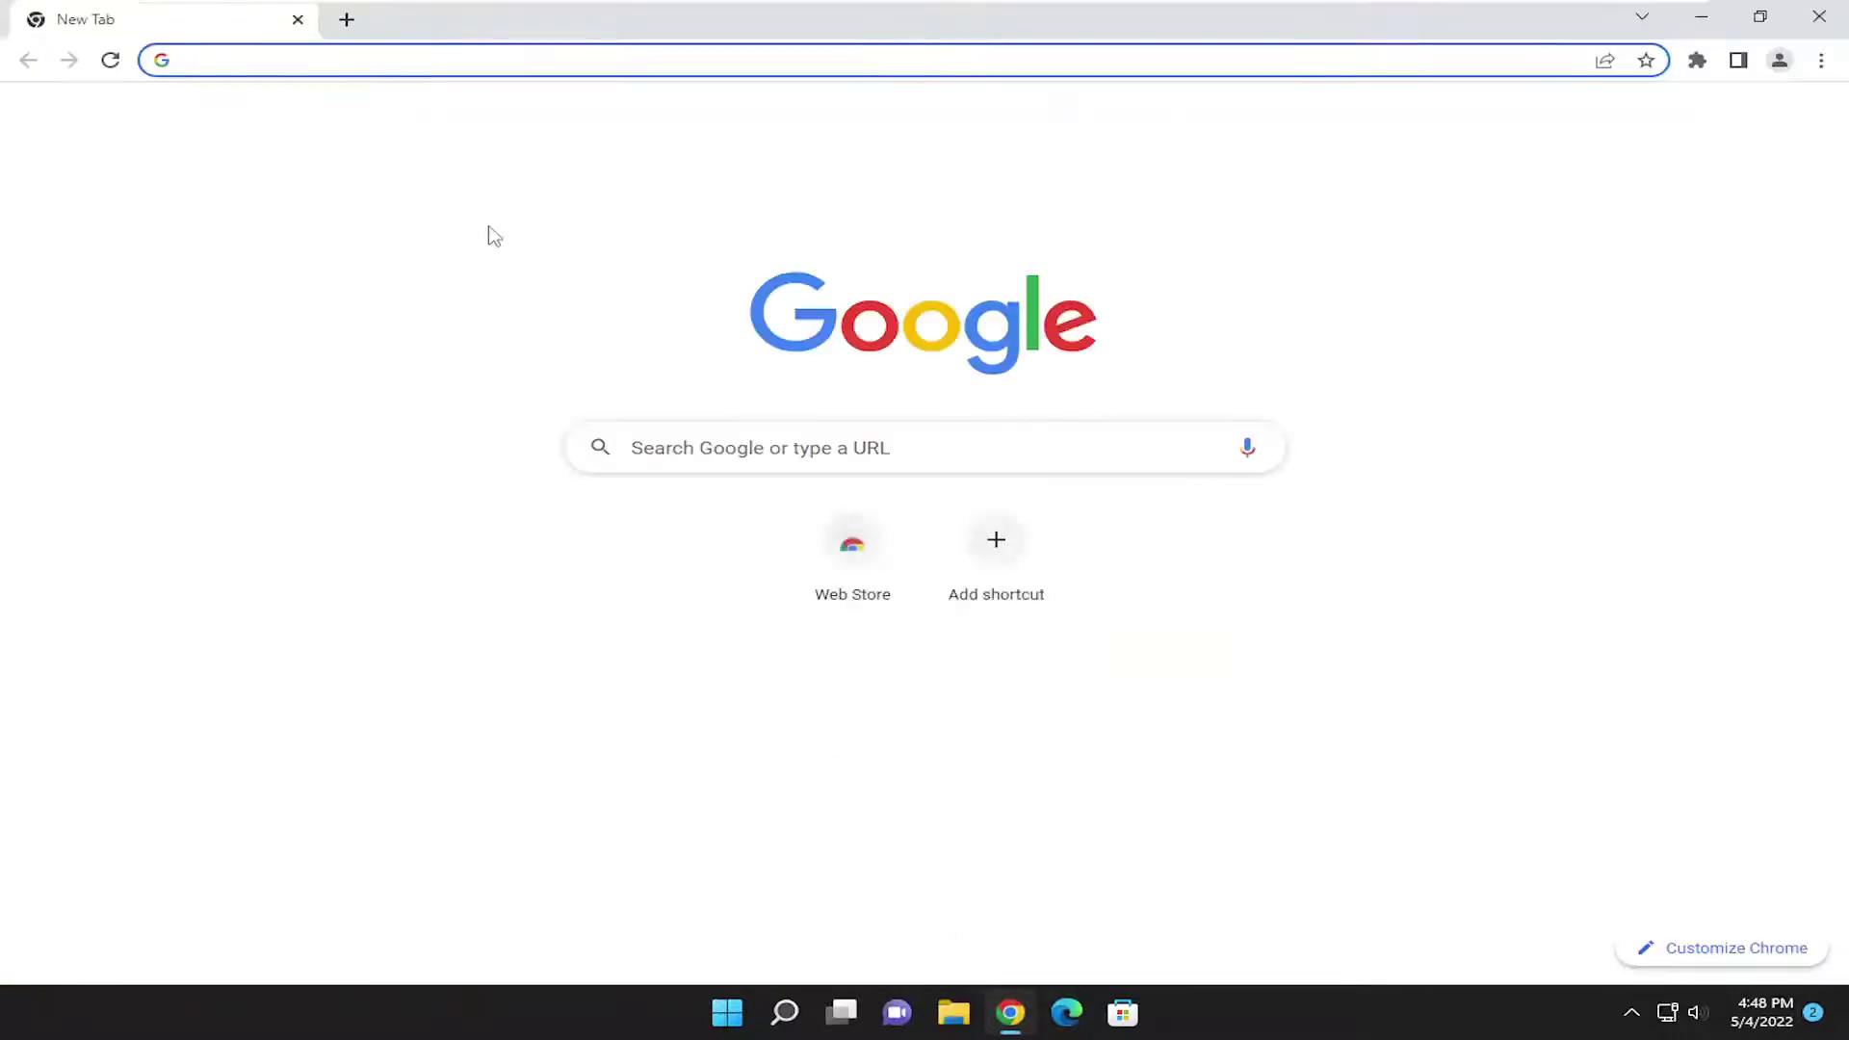
pyautogui.write('visual c++ dpw')
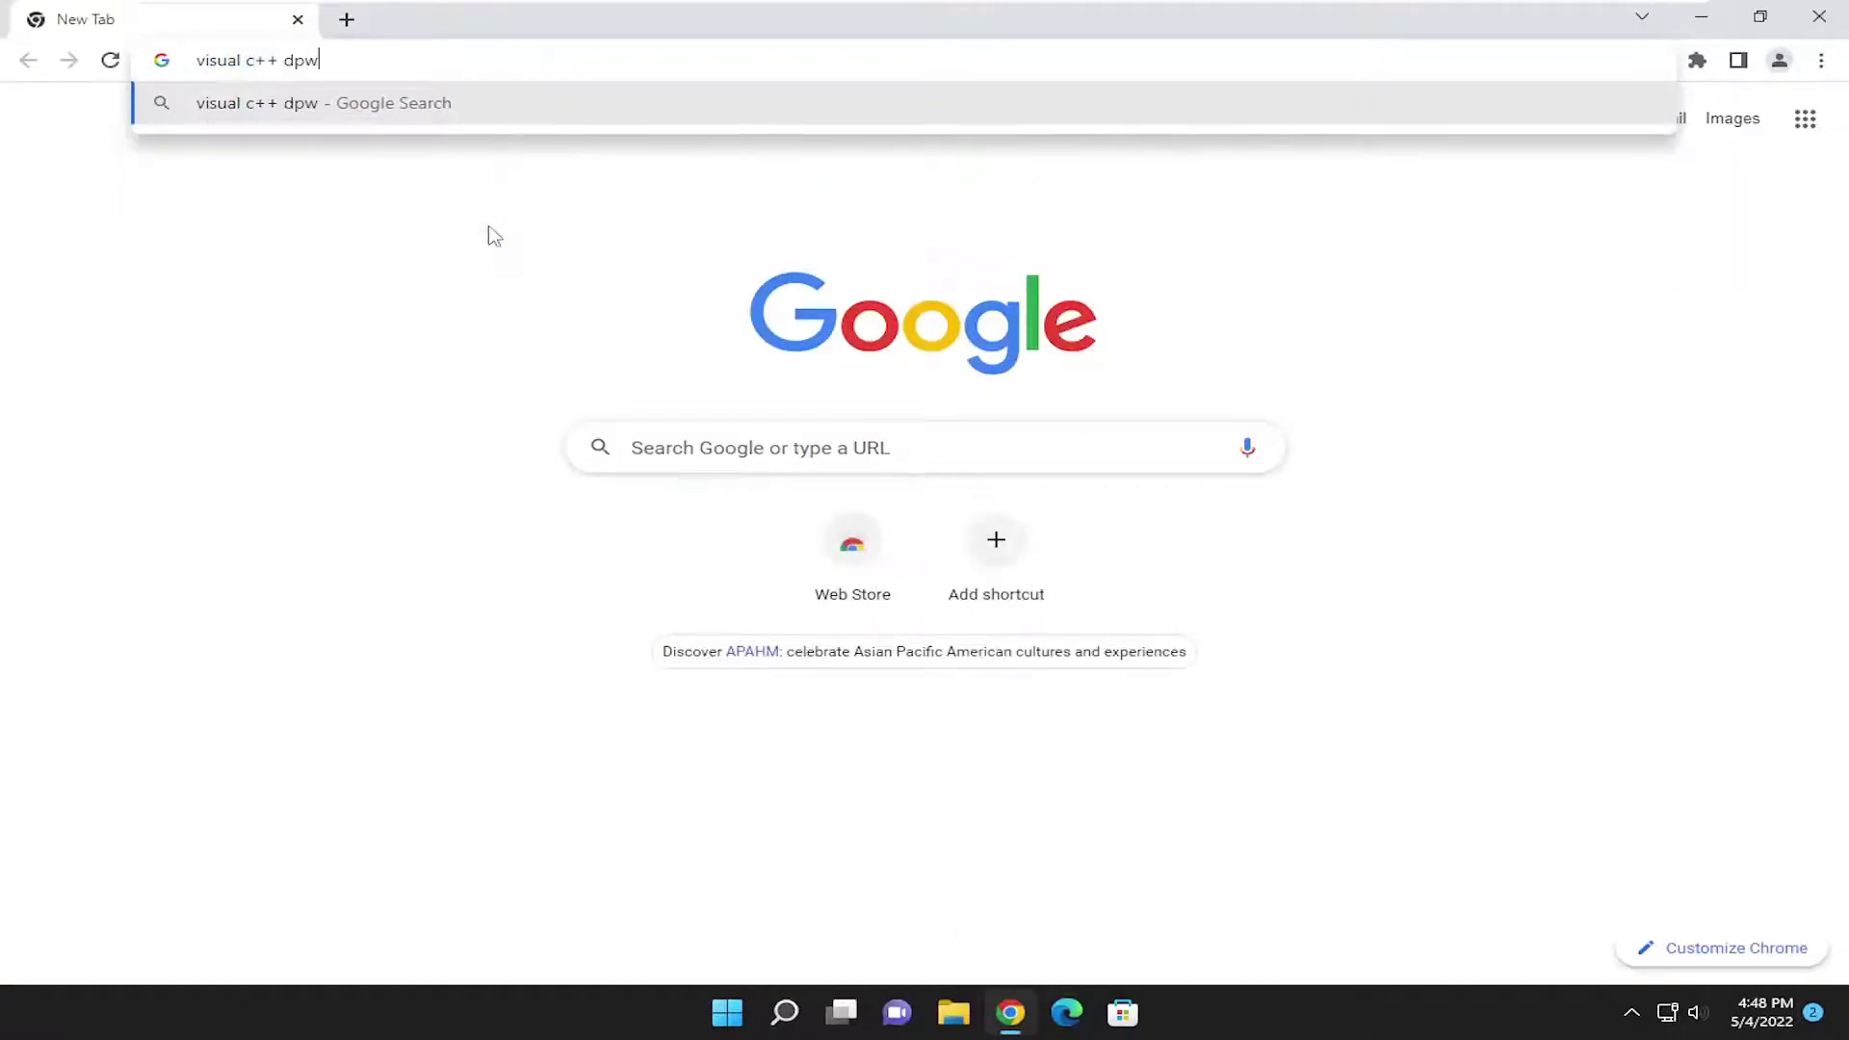
pyautogui.press('BackSpace')
pyautogui.press('BackSpace')
pyautogui.write('ownload')
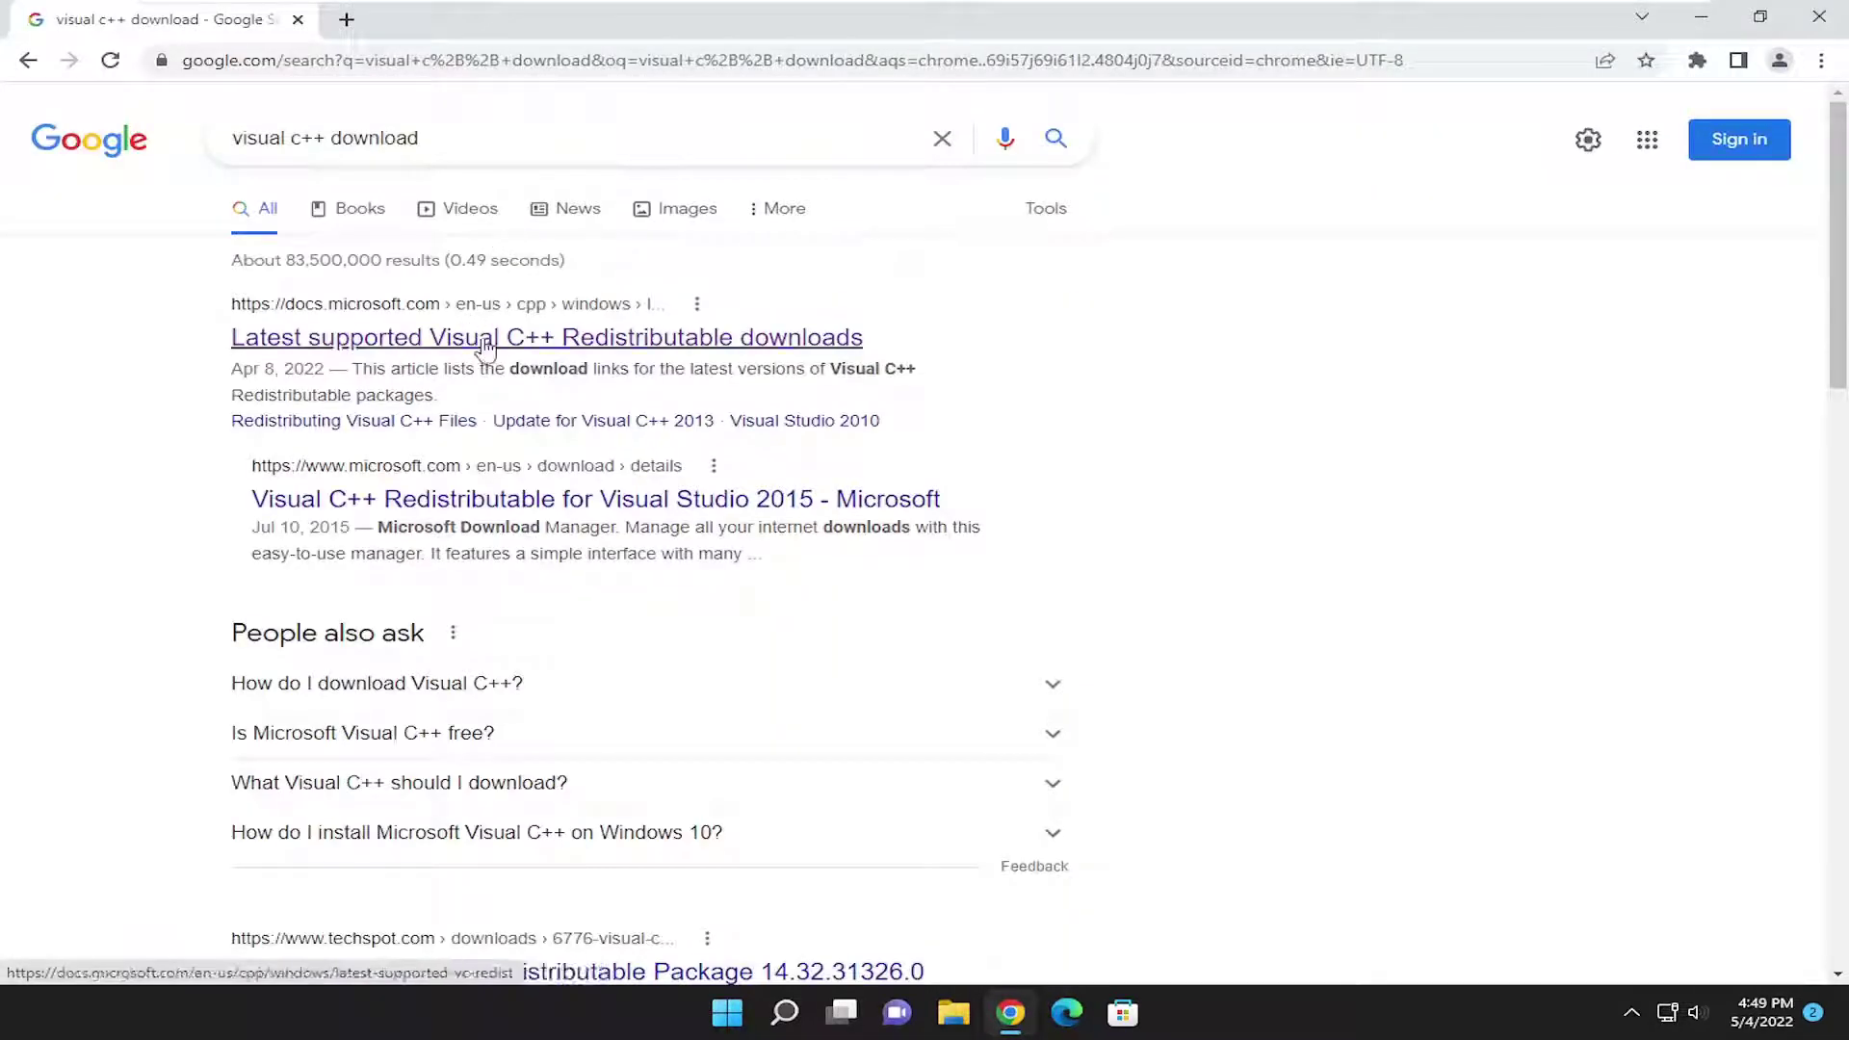
# Download the X64 vc_redist installer from the Microsoft Docs Visual C++ Redistributable article.
pyautogui.click(577, 354)
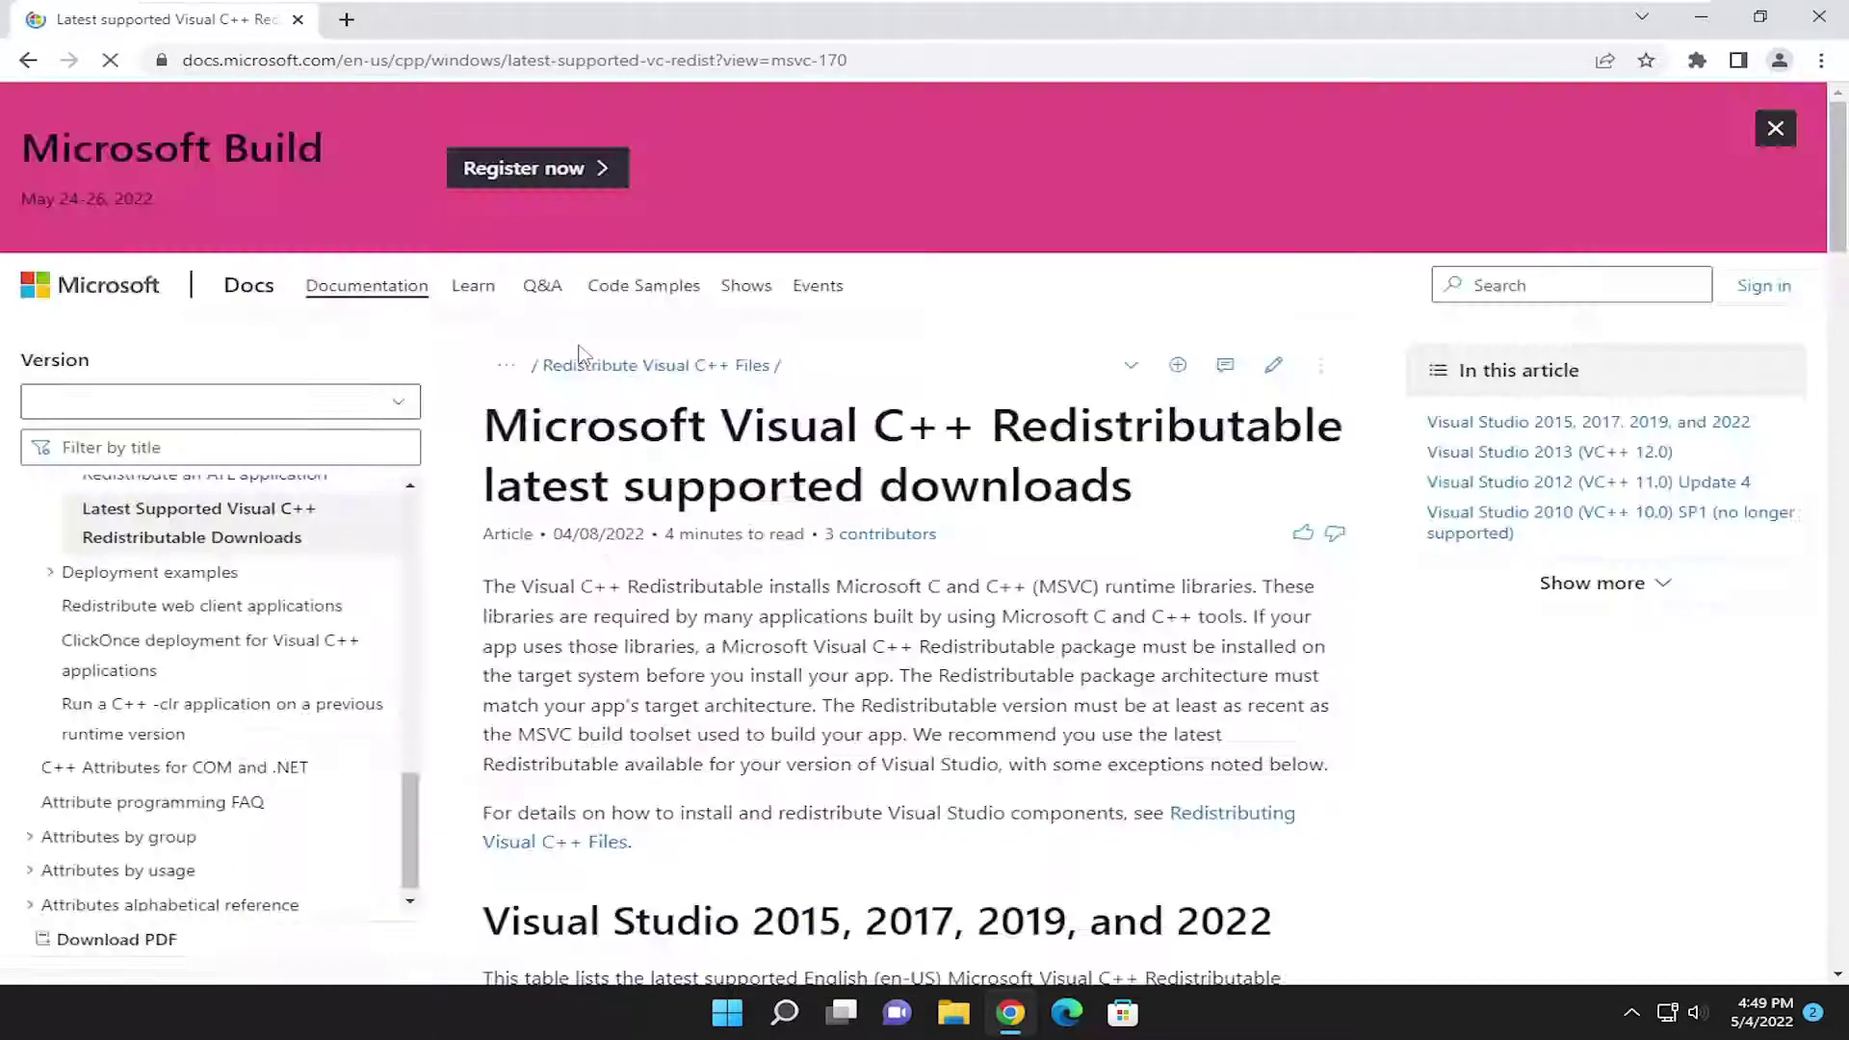
pyautogui.scroll(-6, 962, 520)
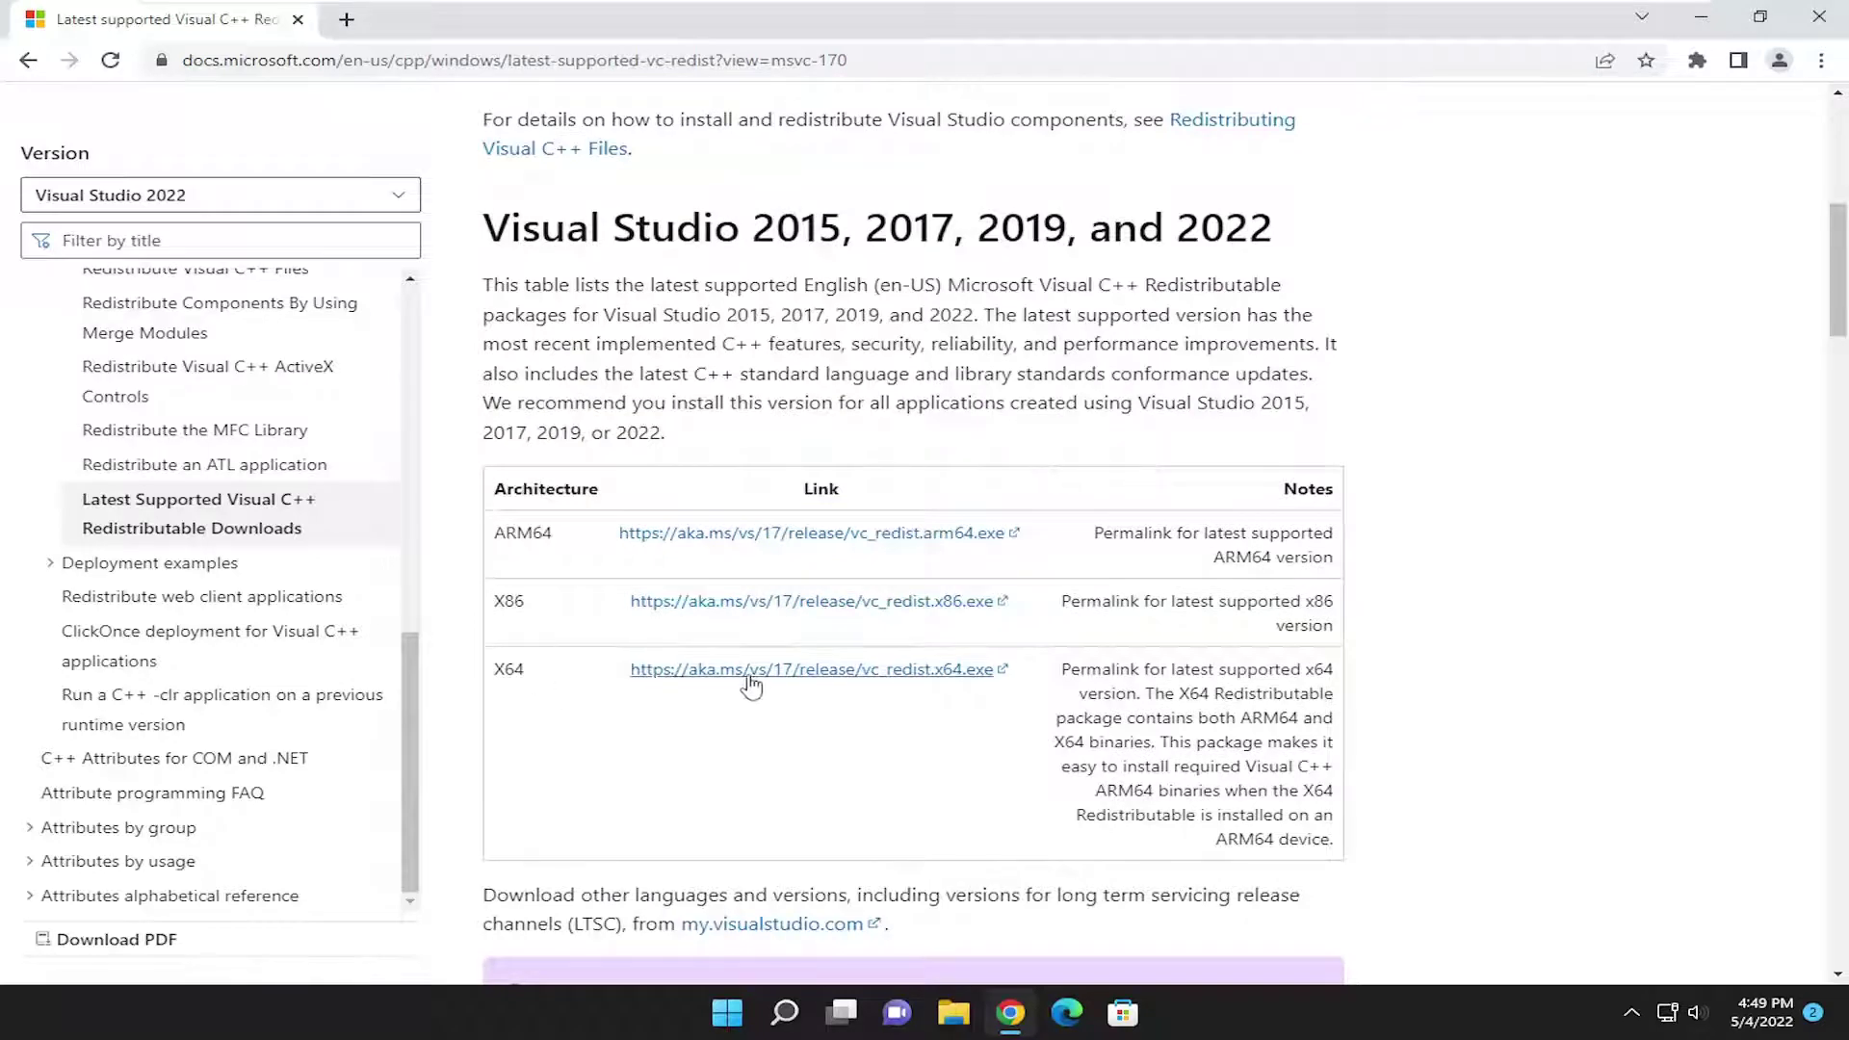
pyautogui.click(794, 674)
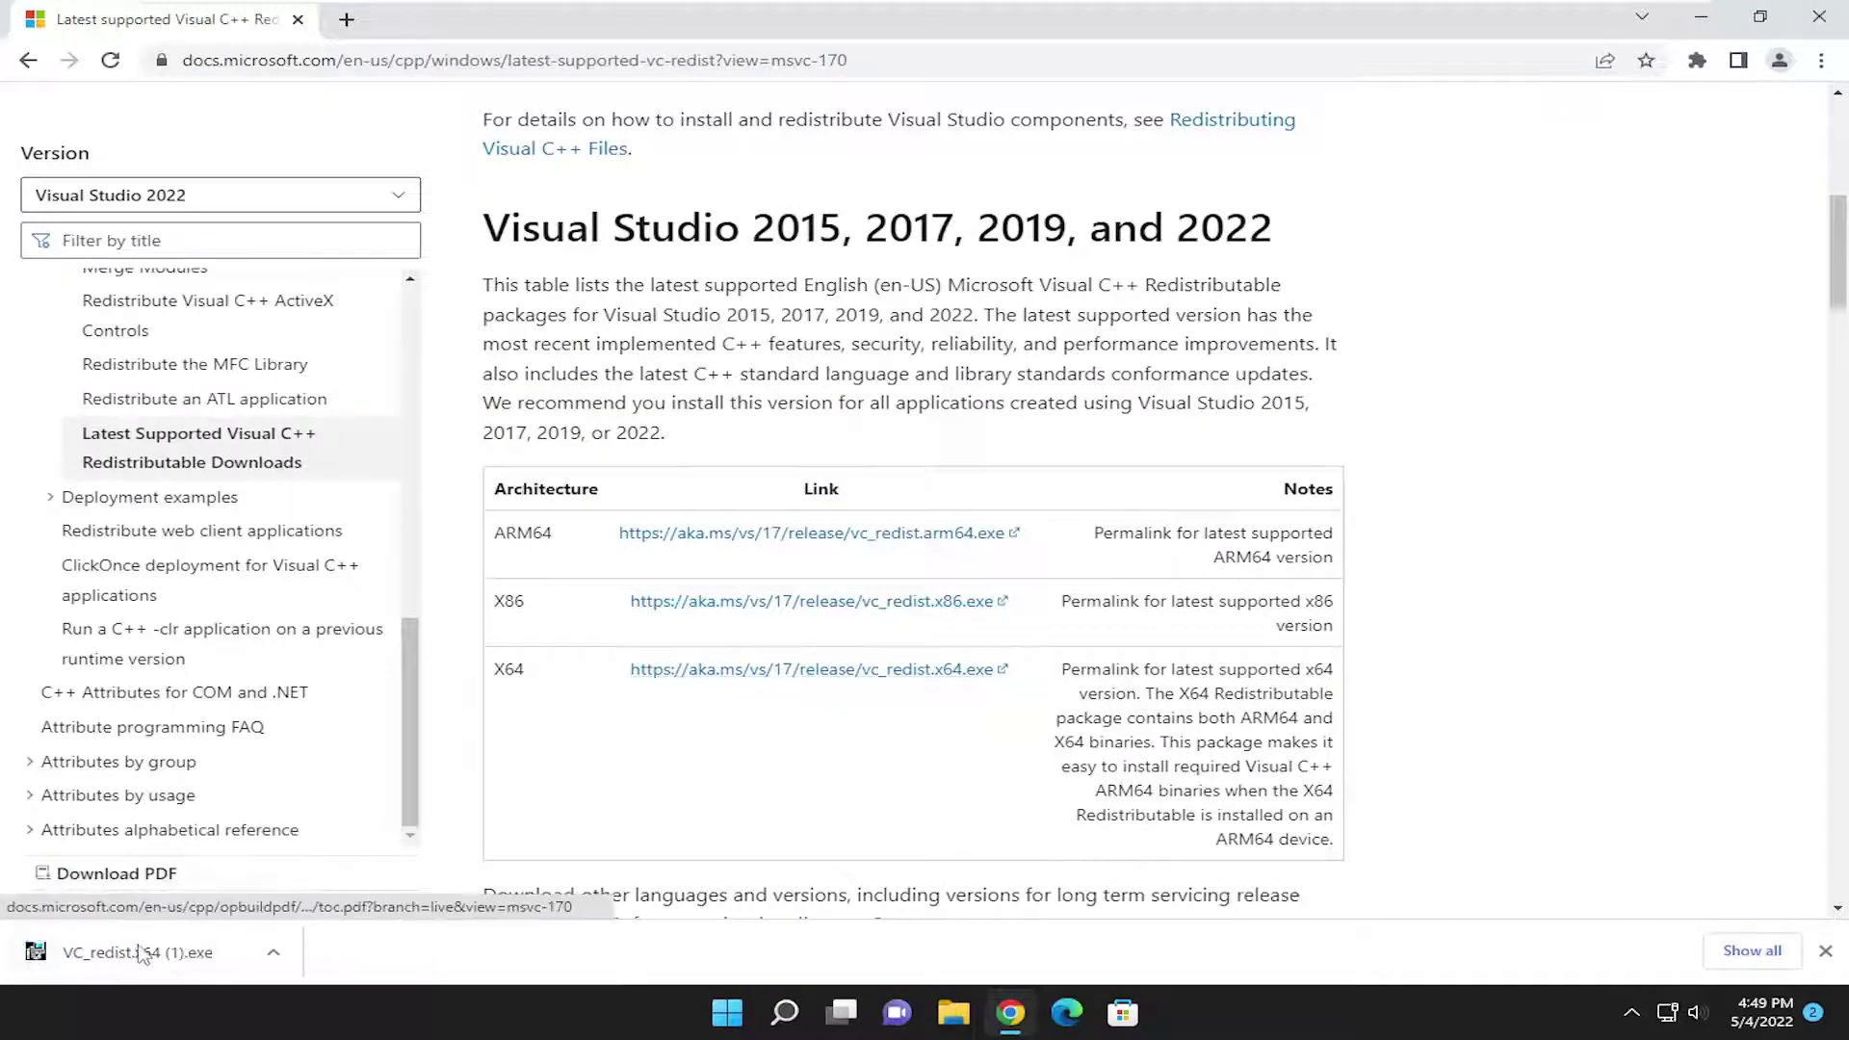
# Uninstall the existing x64 Visual C++ 2015-2022 Redistributable using VC_redist.x64.
pyautogui.click(141, 953)
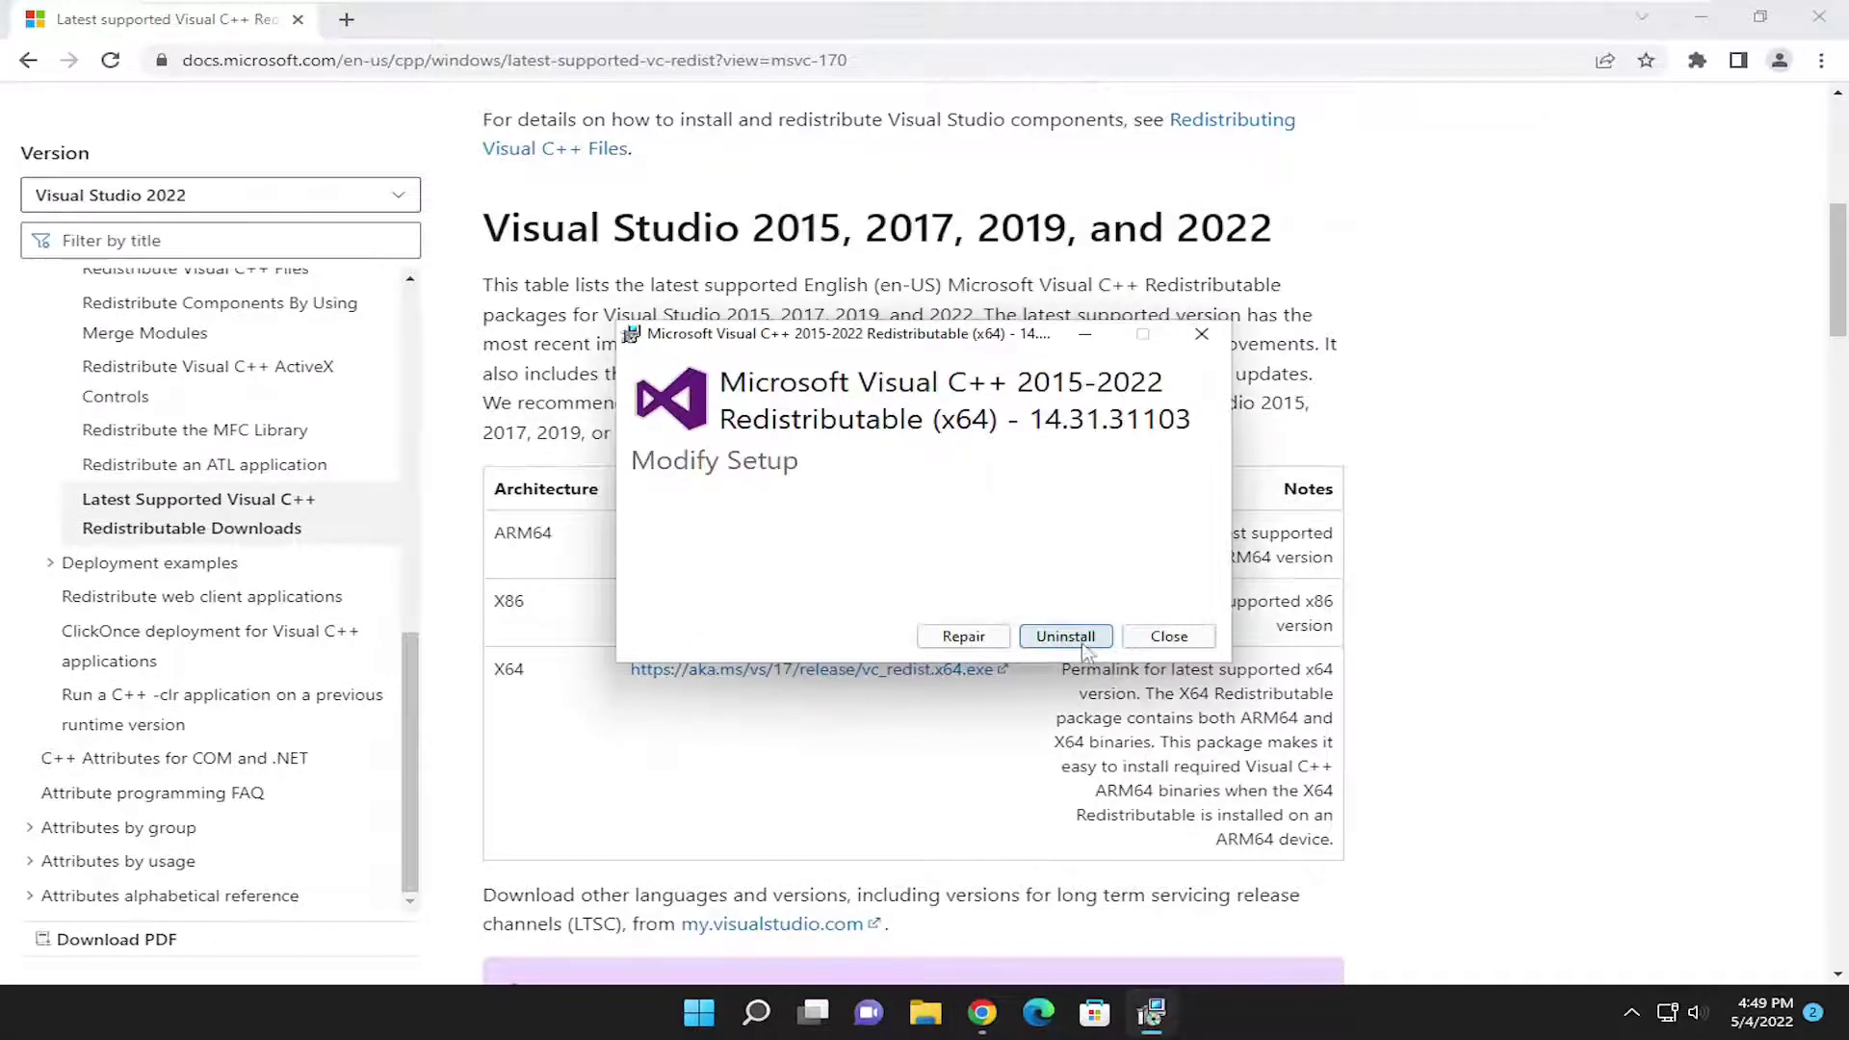
pyautogui.click(1085, 647)
pyautogui.click(821, 697)
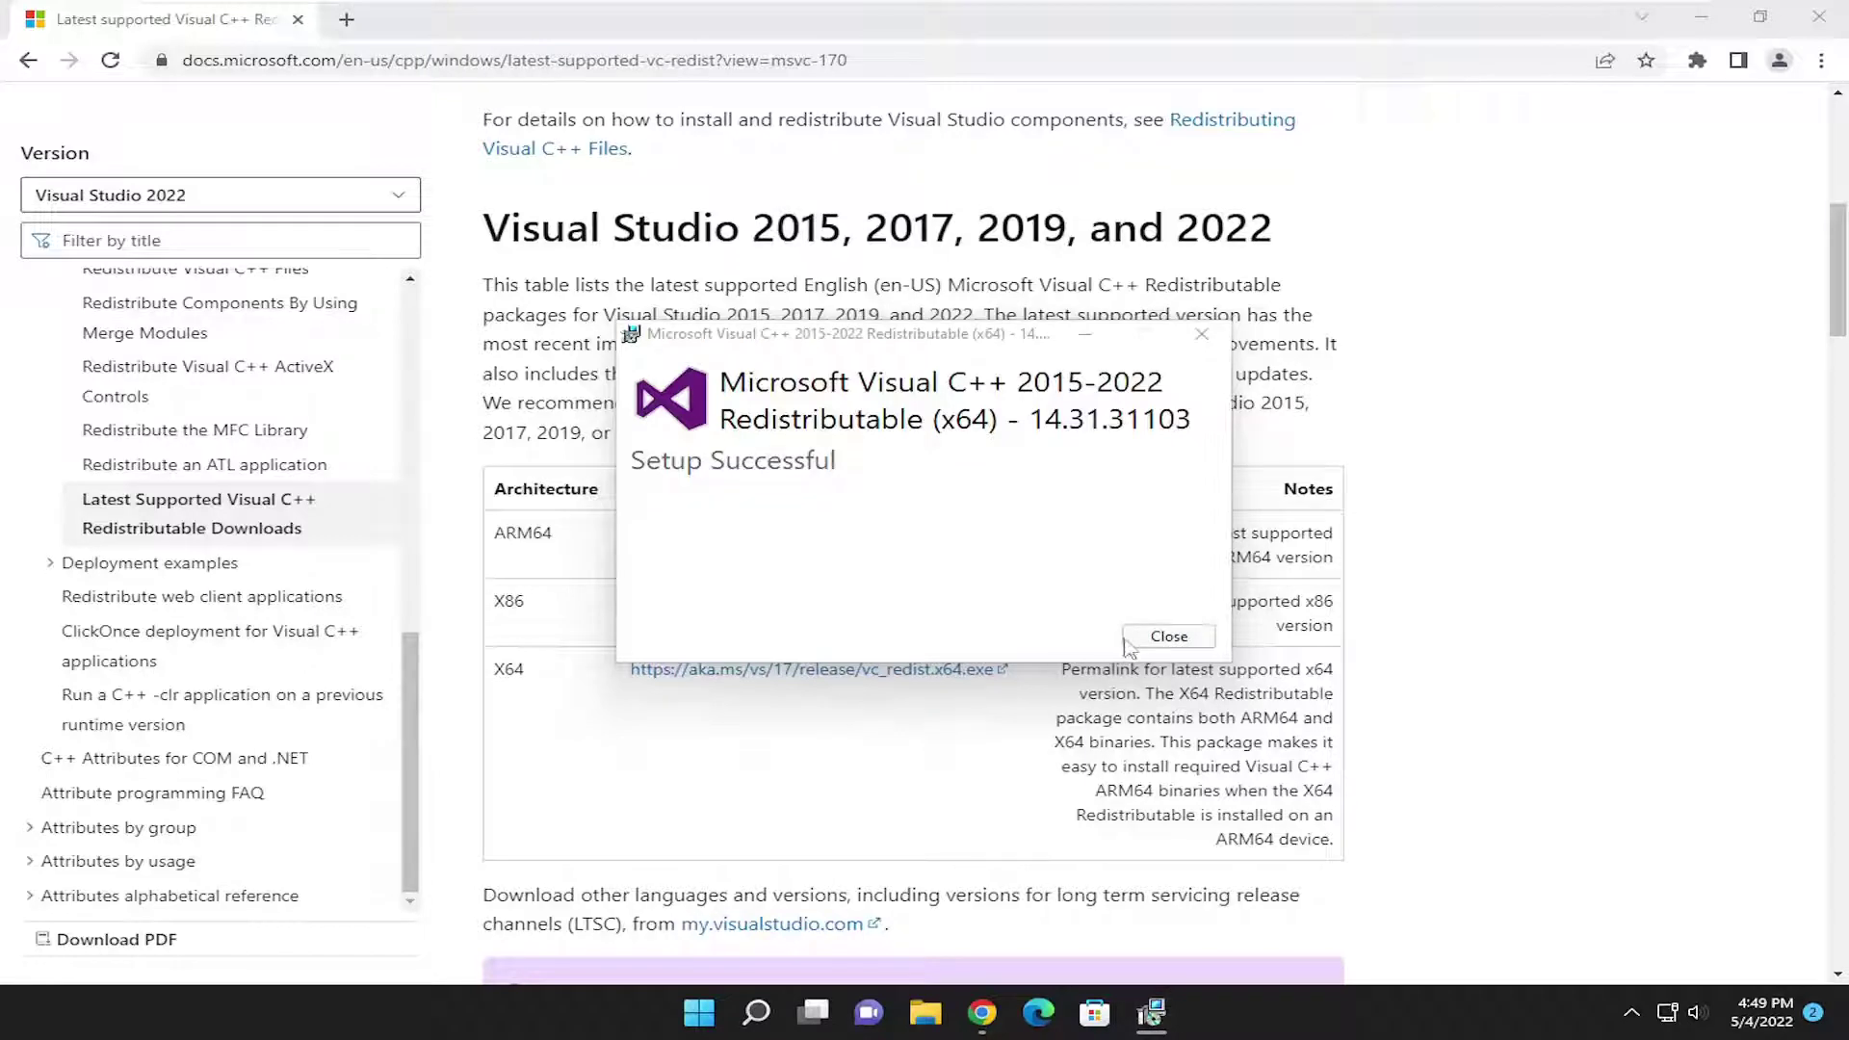
pyautogui.click(1131, 641)
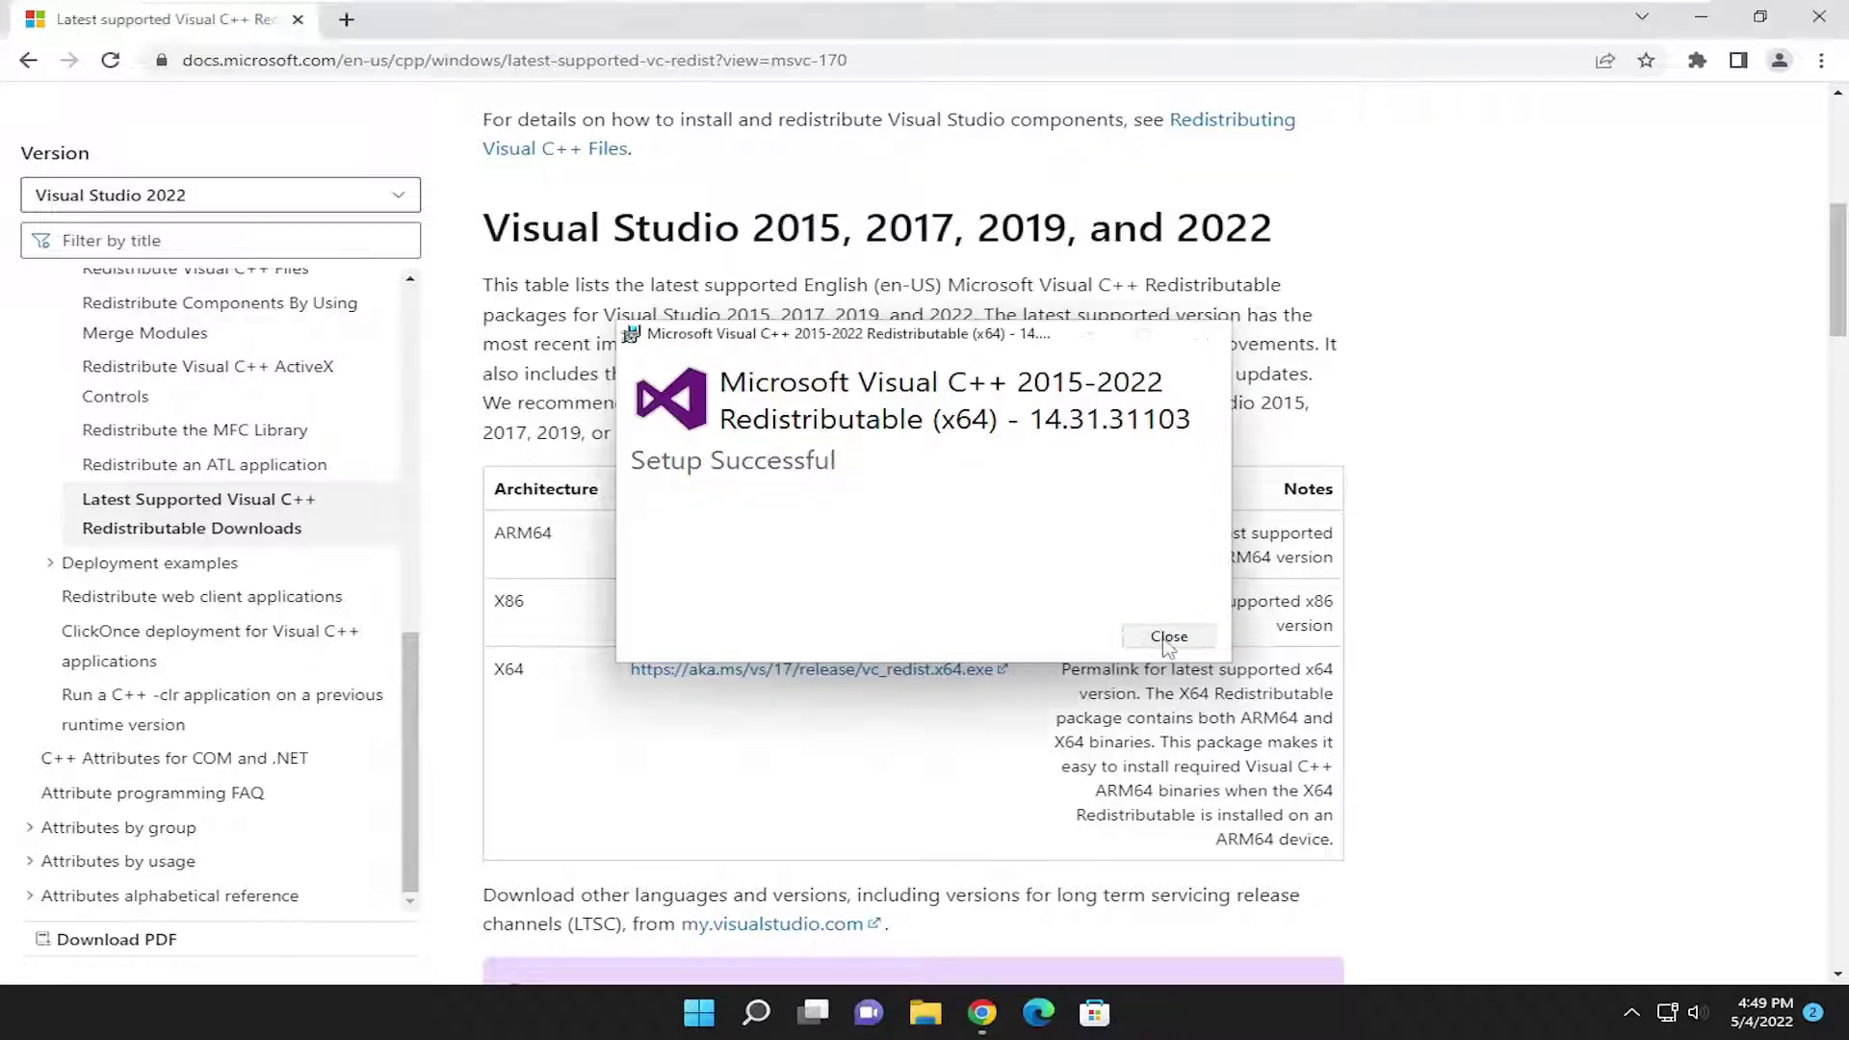
# Download VC_redist.x64 again and install the redistributable 14.31.31103 after accepting the license.
pyautogui.click(729, 676)
pyautogui.click(219, 949)
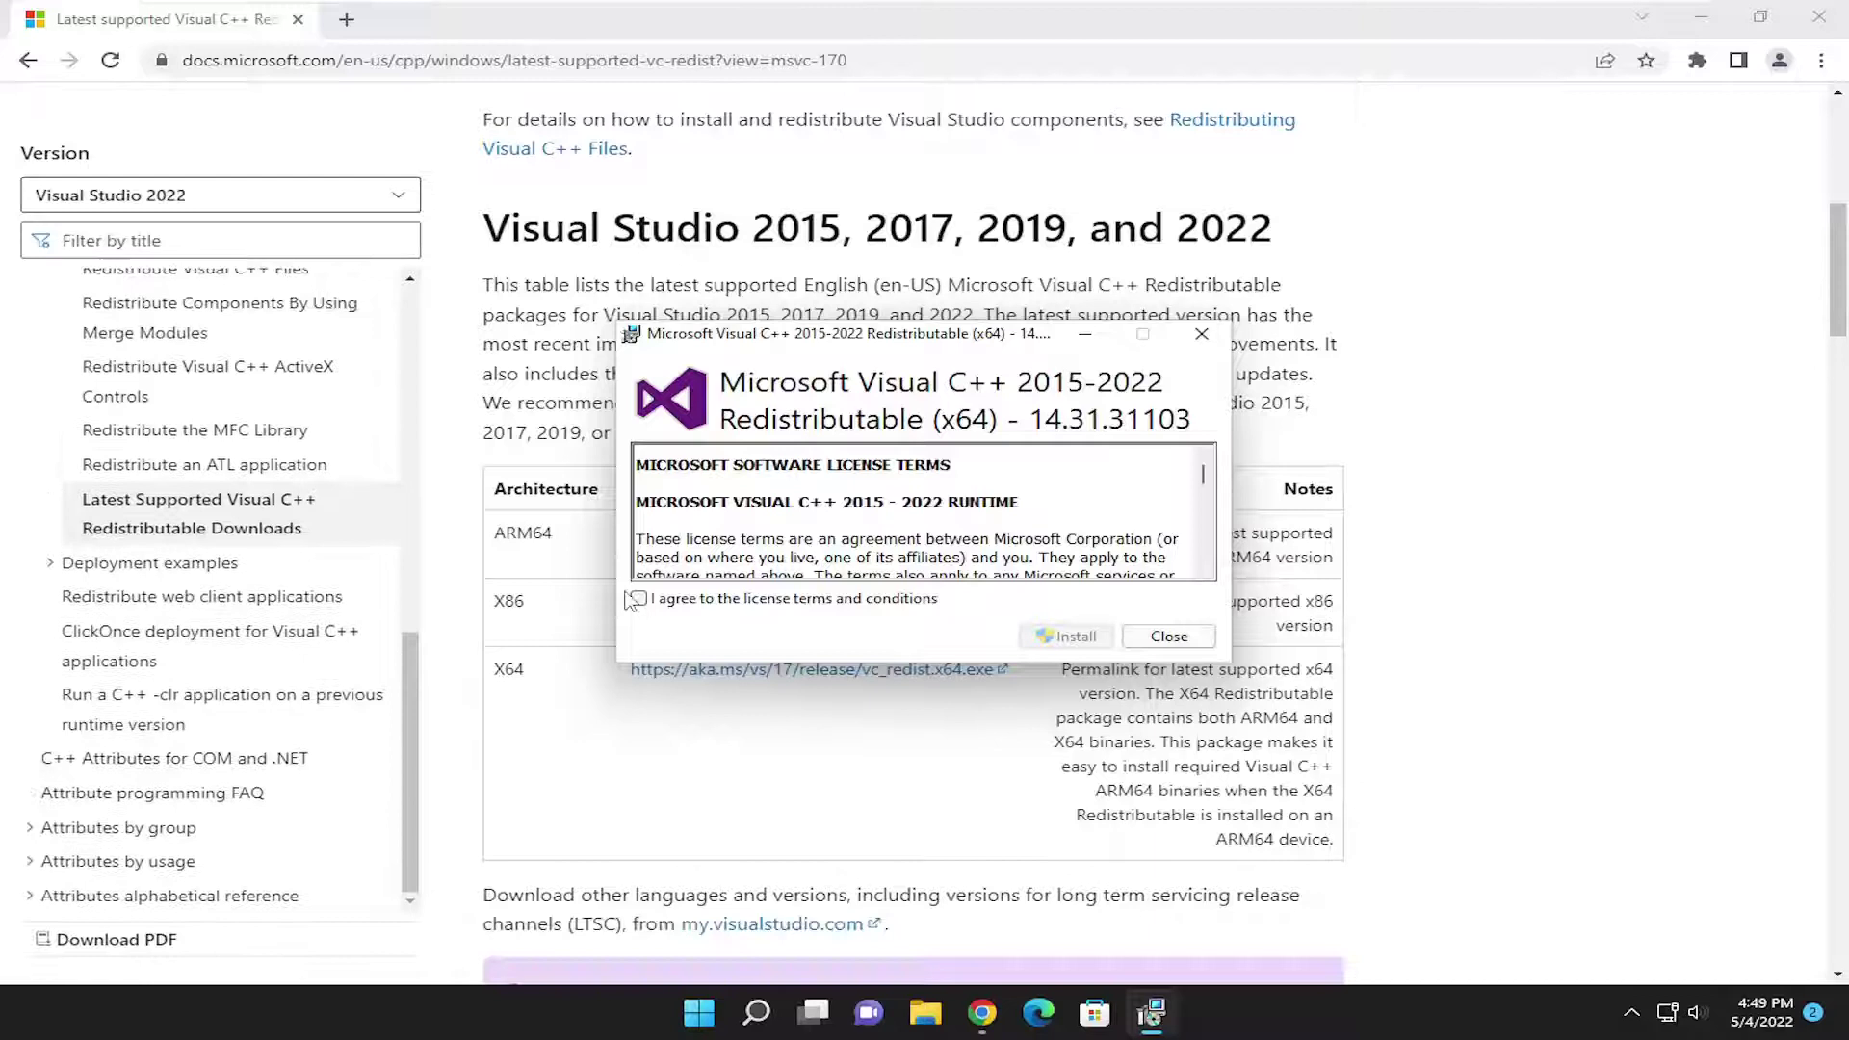
pyautogui.click(640, 600)
pyautogui.click(1064, 638)
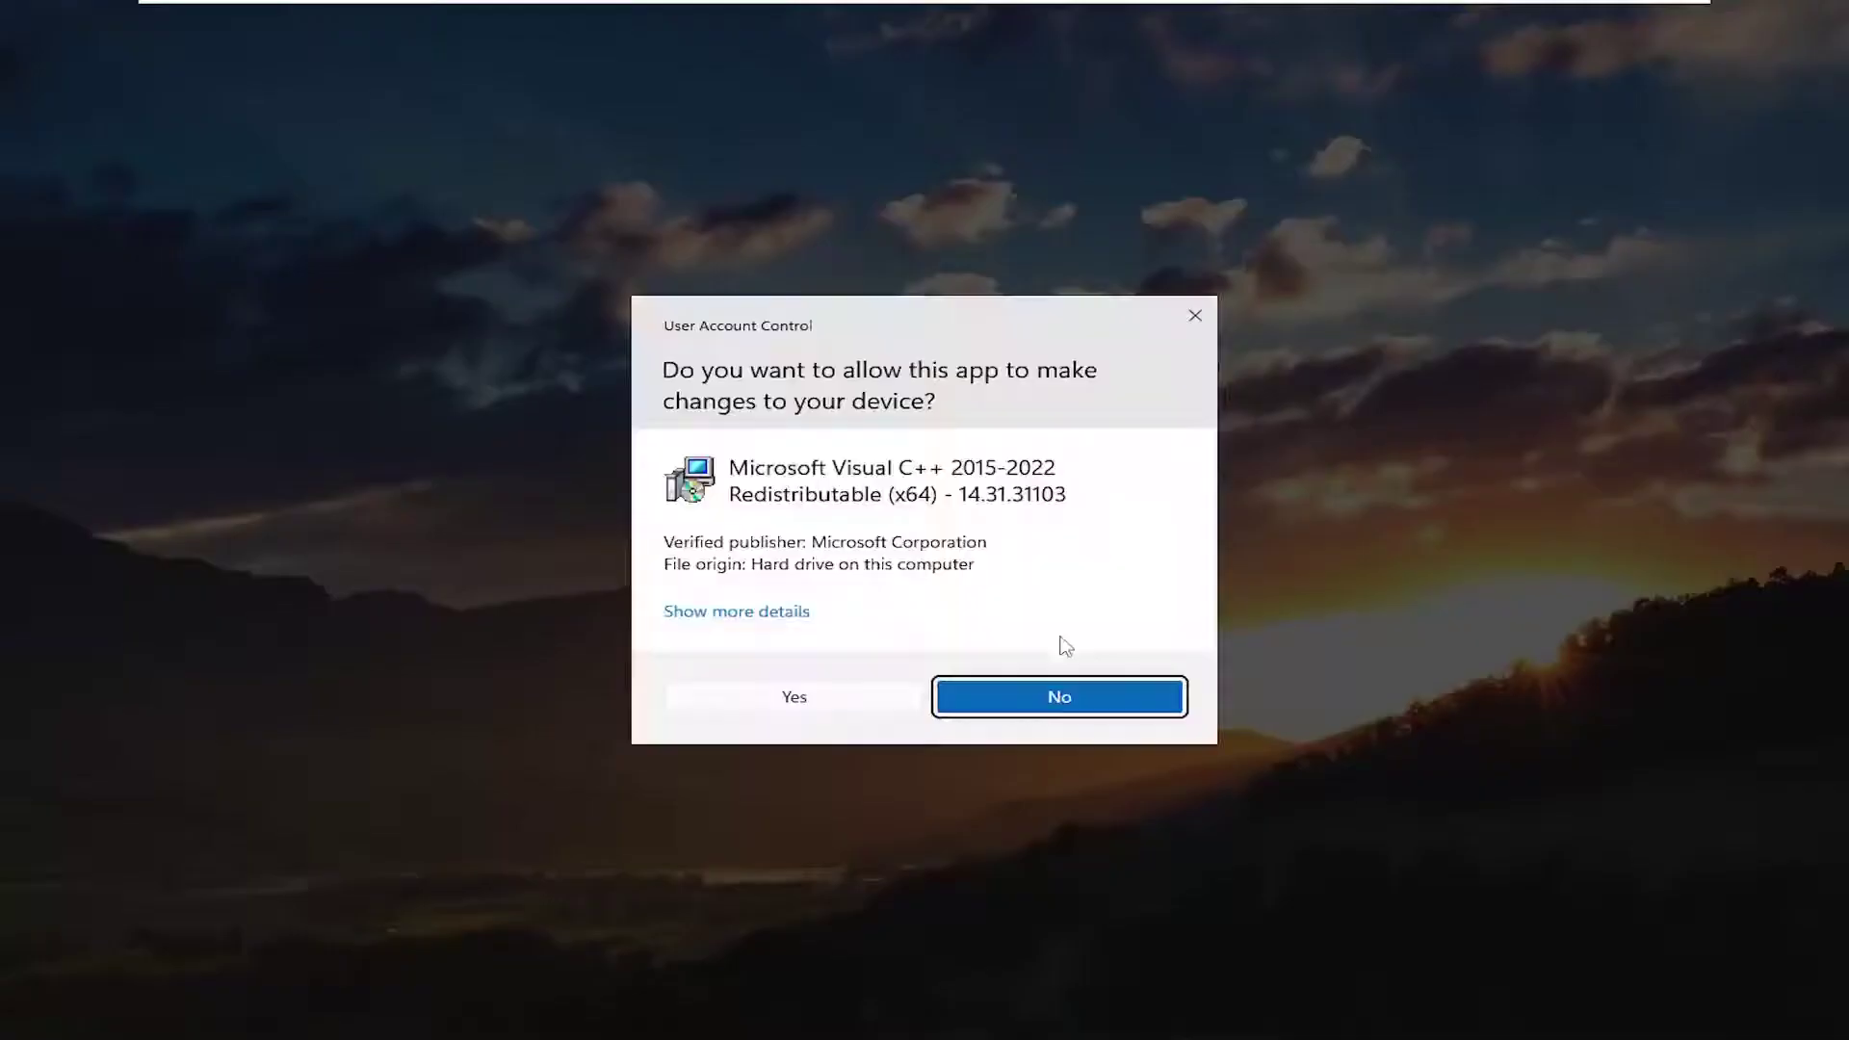
pyautogui.click(815, 708)
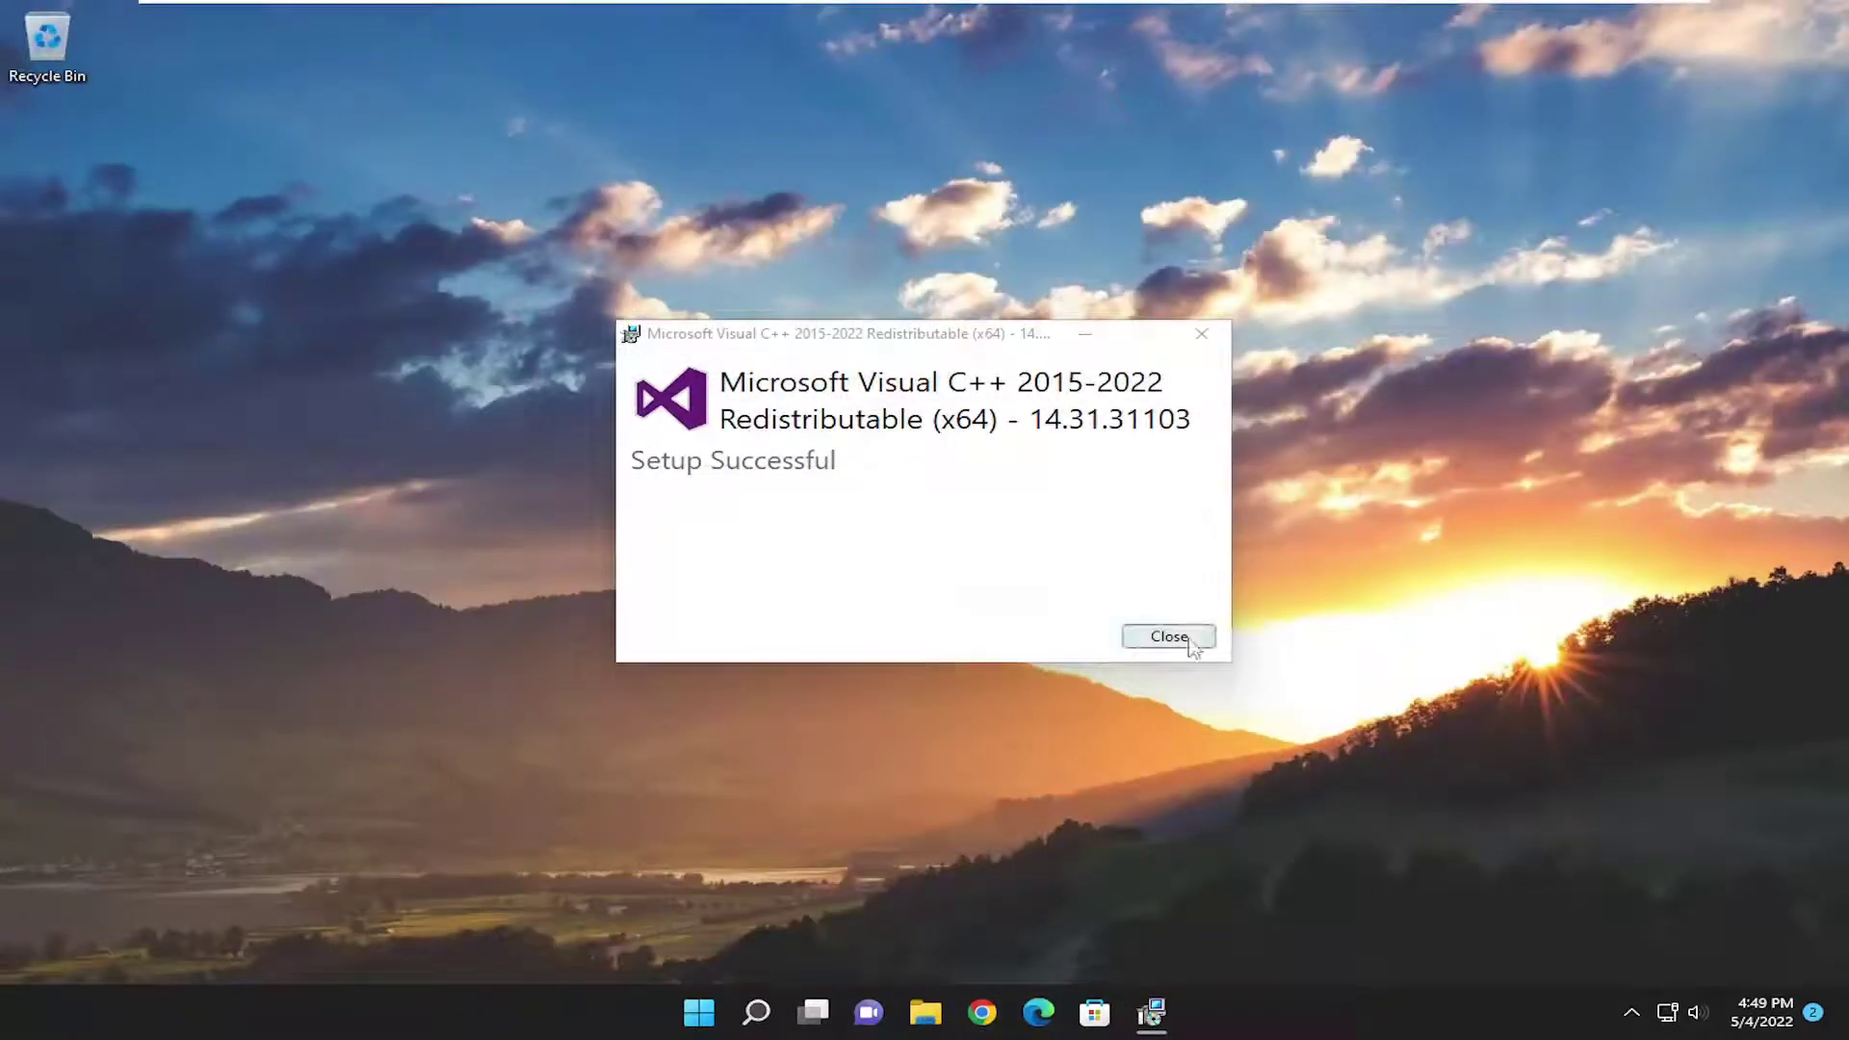
pyautogui.click(1189, 640)
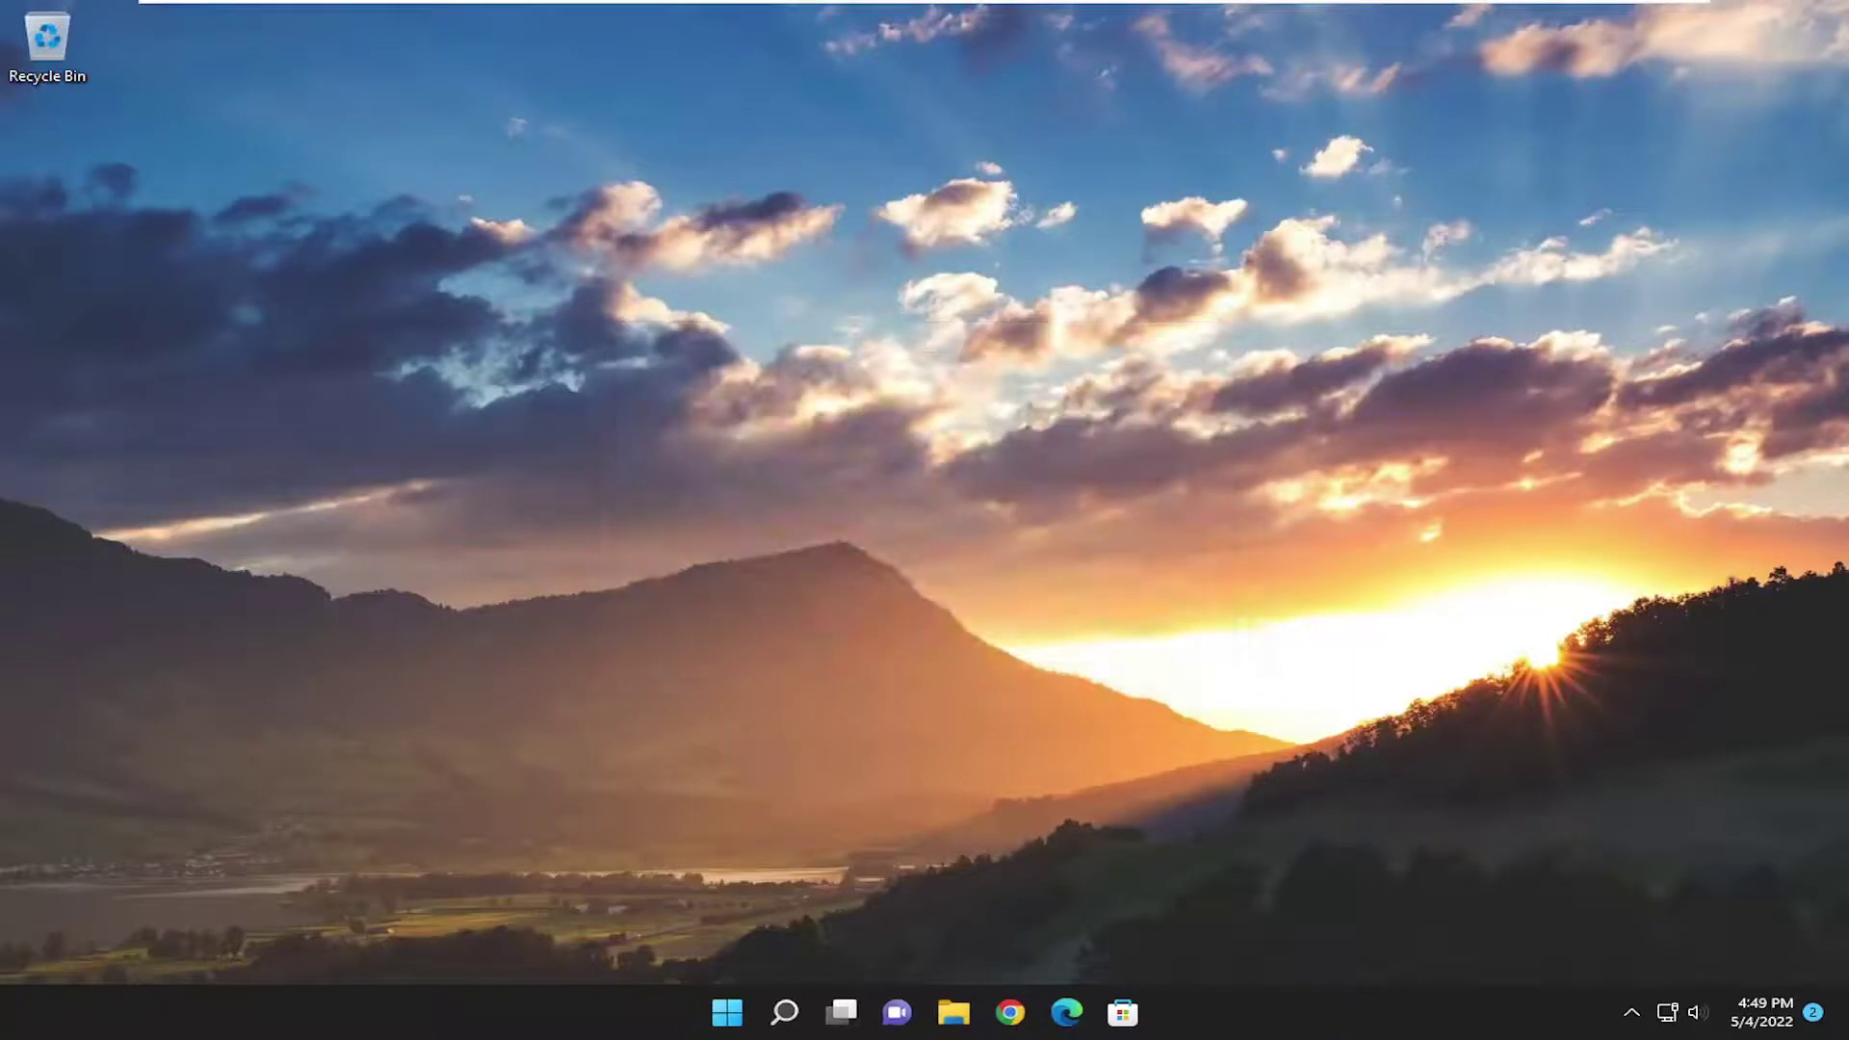
# Open Command Prompt as administrator and run sfc /scannow.
pyautogui.click(785, 1011)
pyautogui.write('cmd')
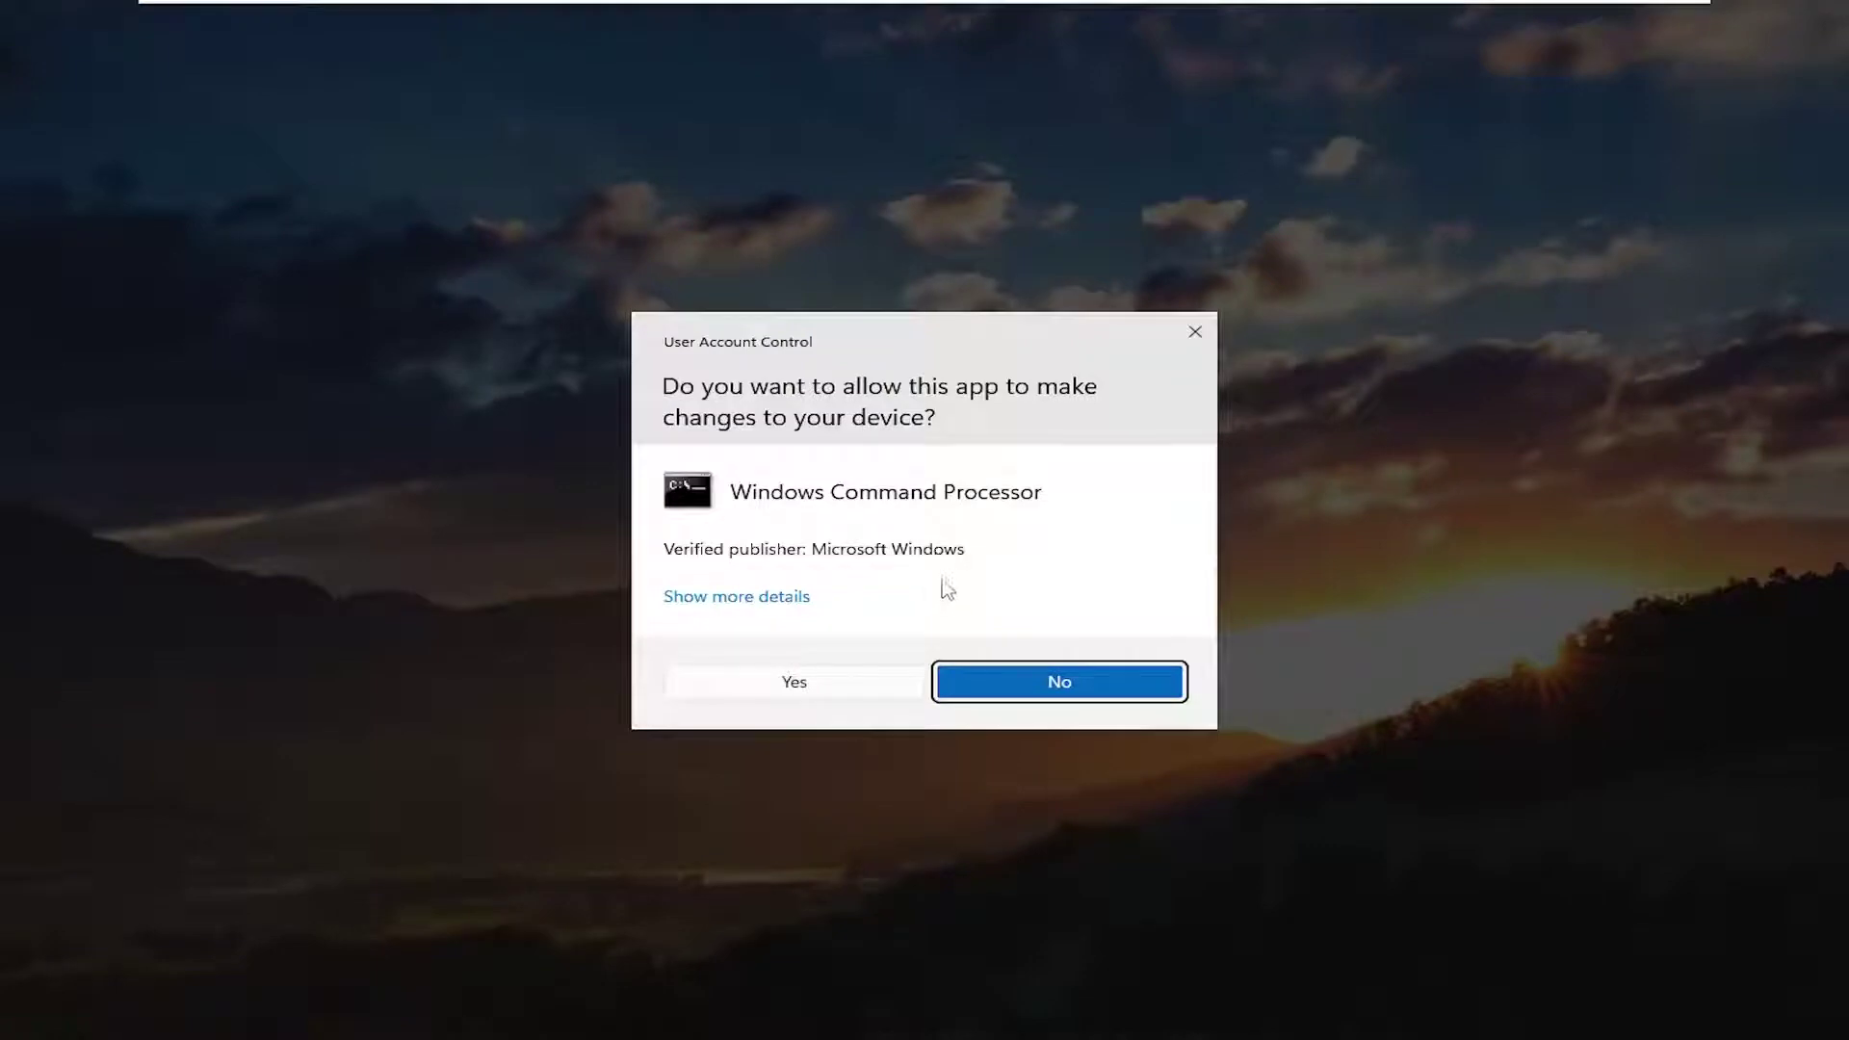
pyautogui.click(796, 682)
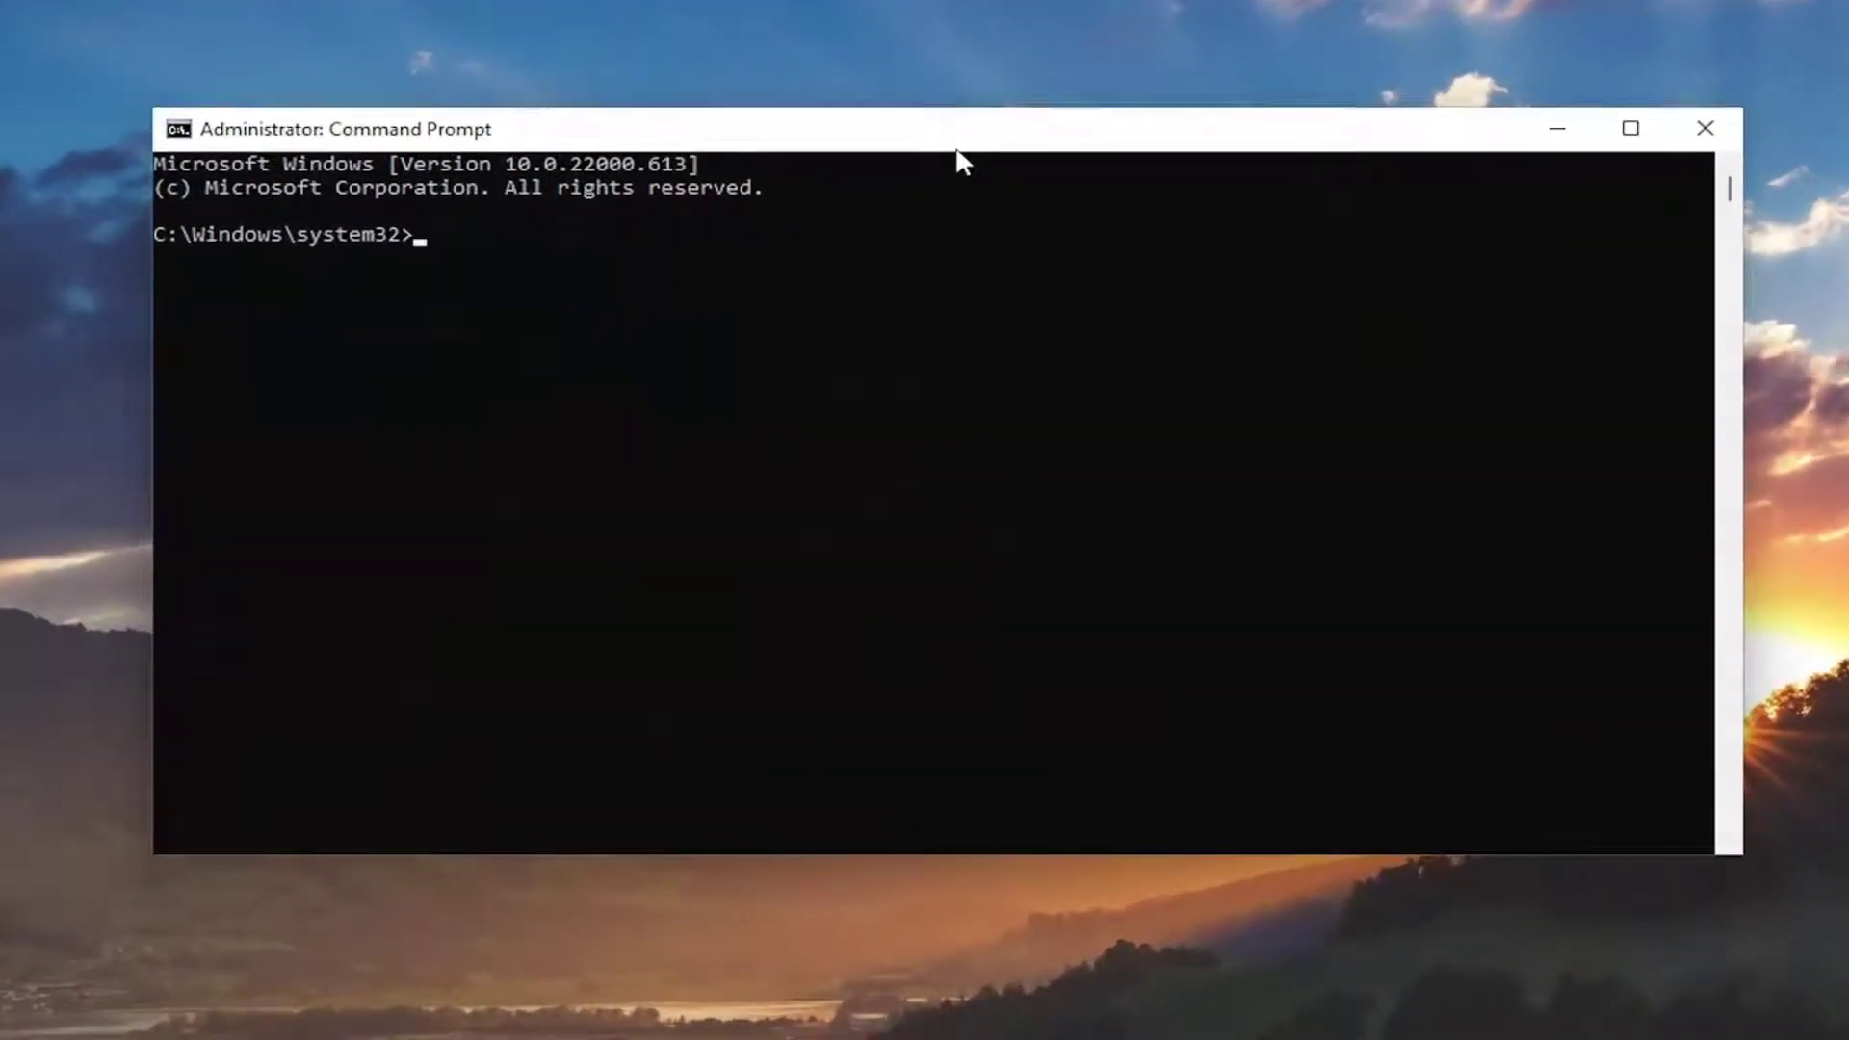
pyautogui.write('sfc /scannow')
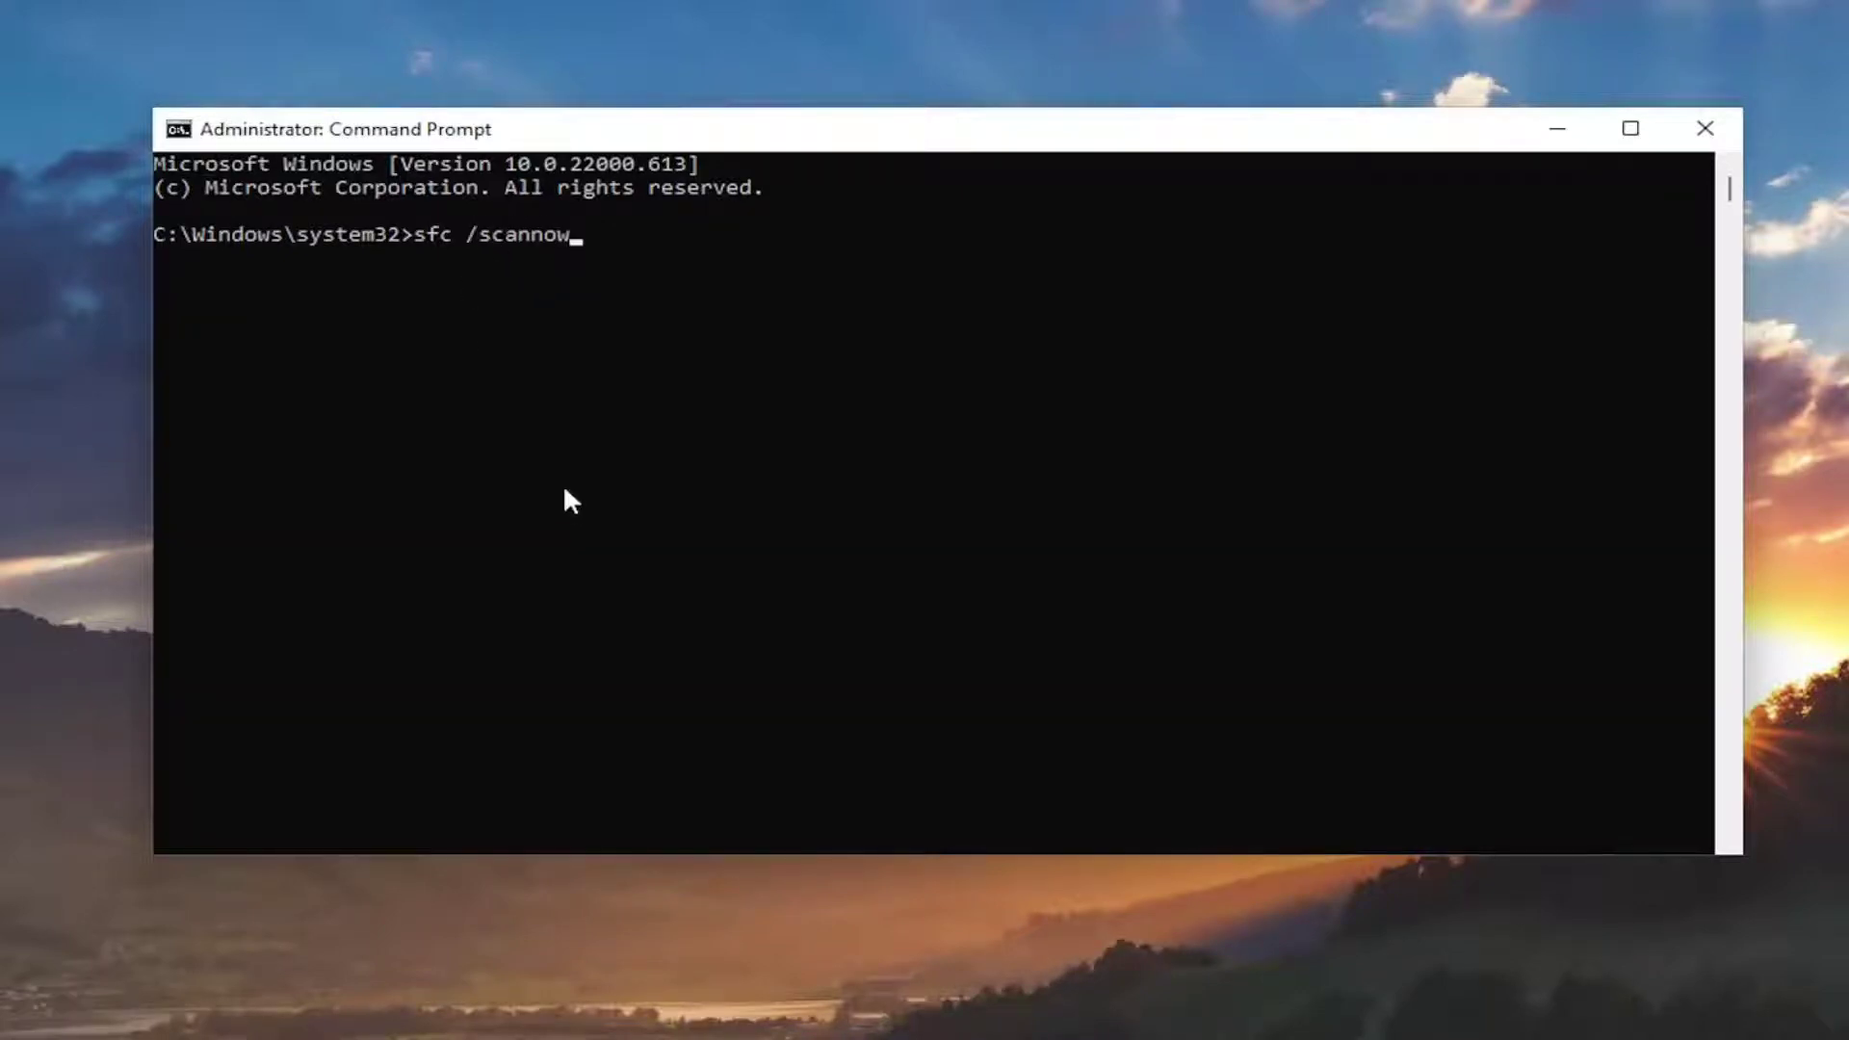
pyautogui.press('Return')
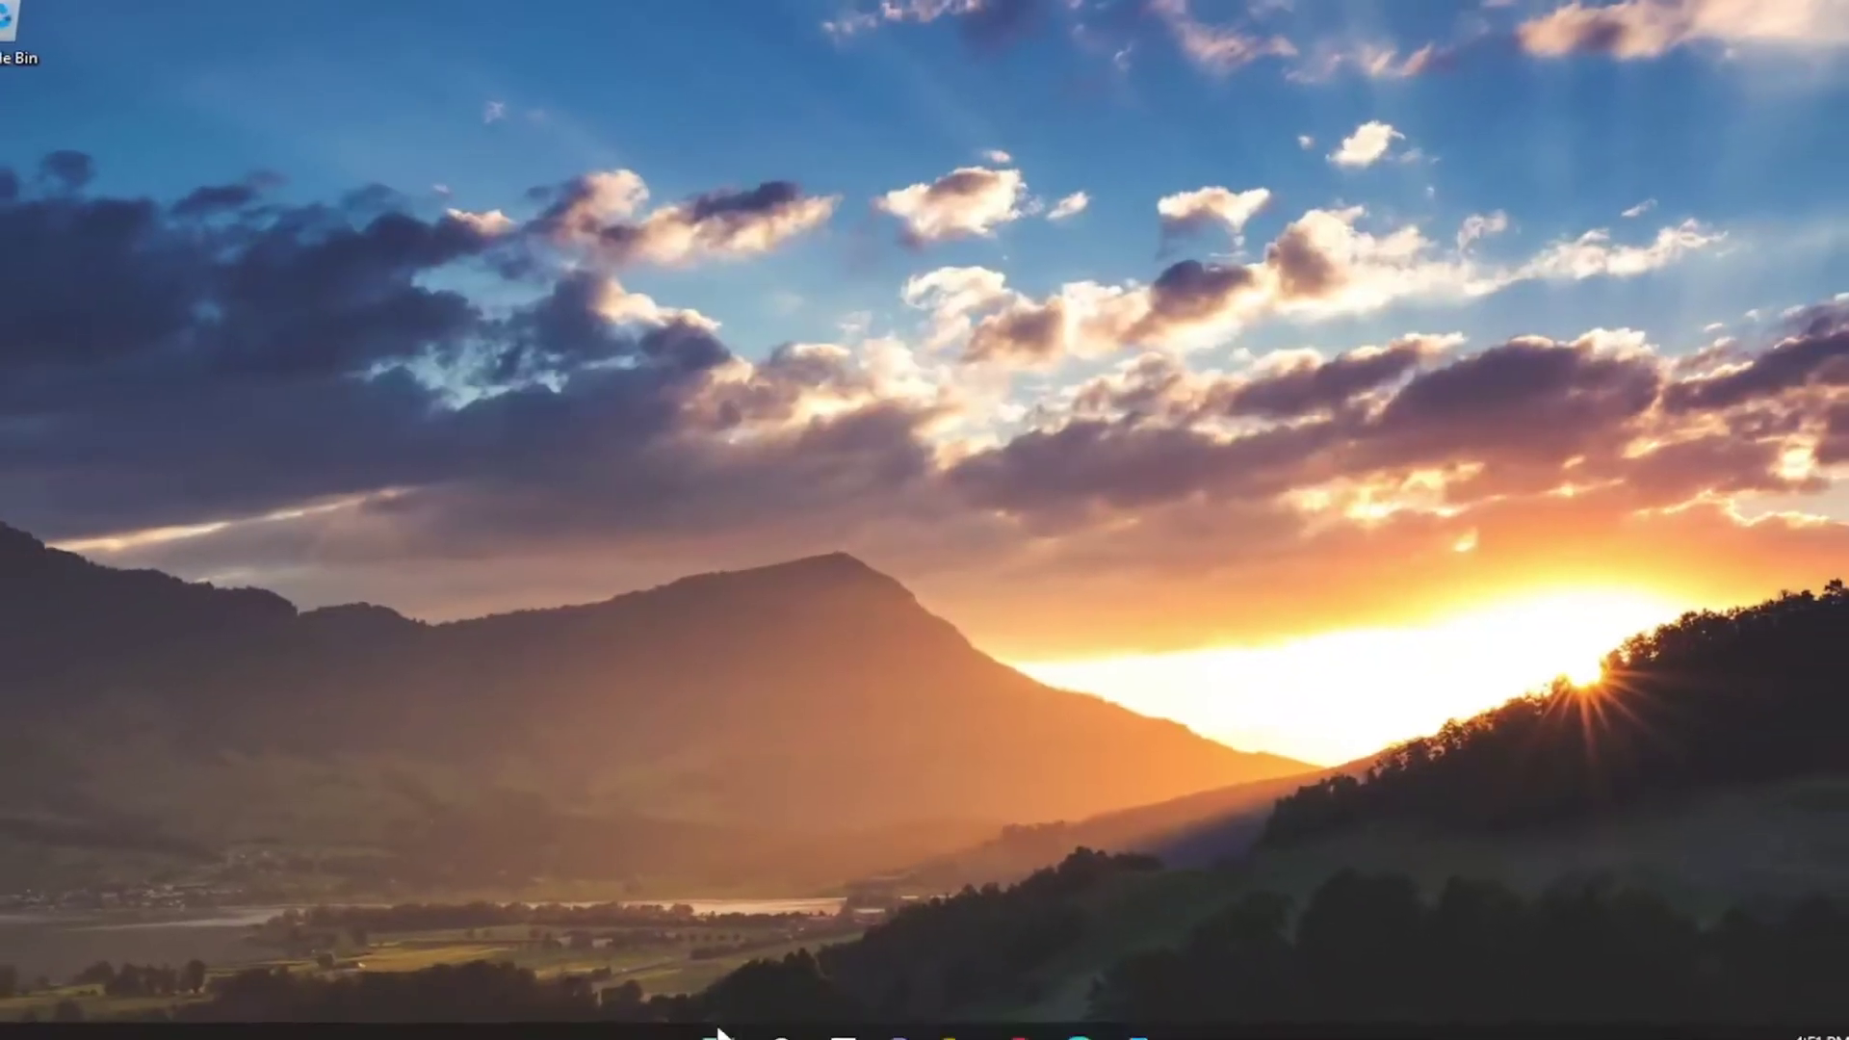
# Bring up the Win+X quick-link menu.
pyautogui.press('super+x')
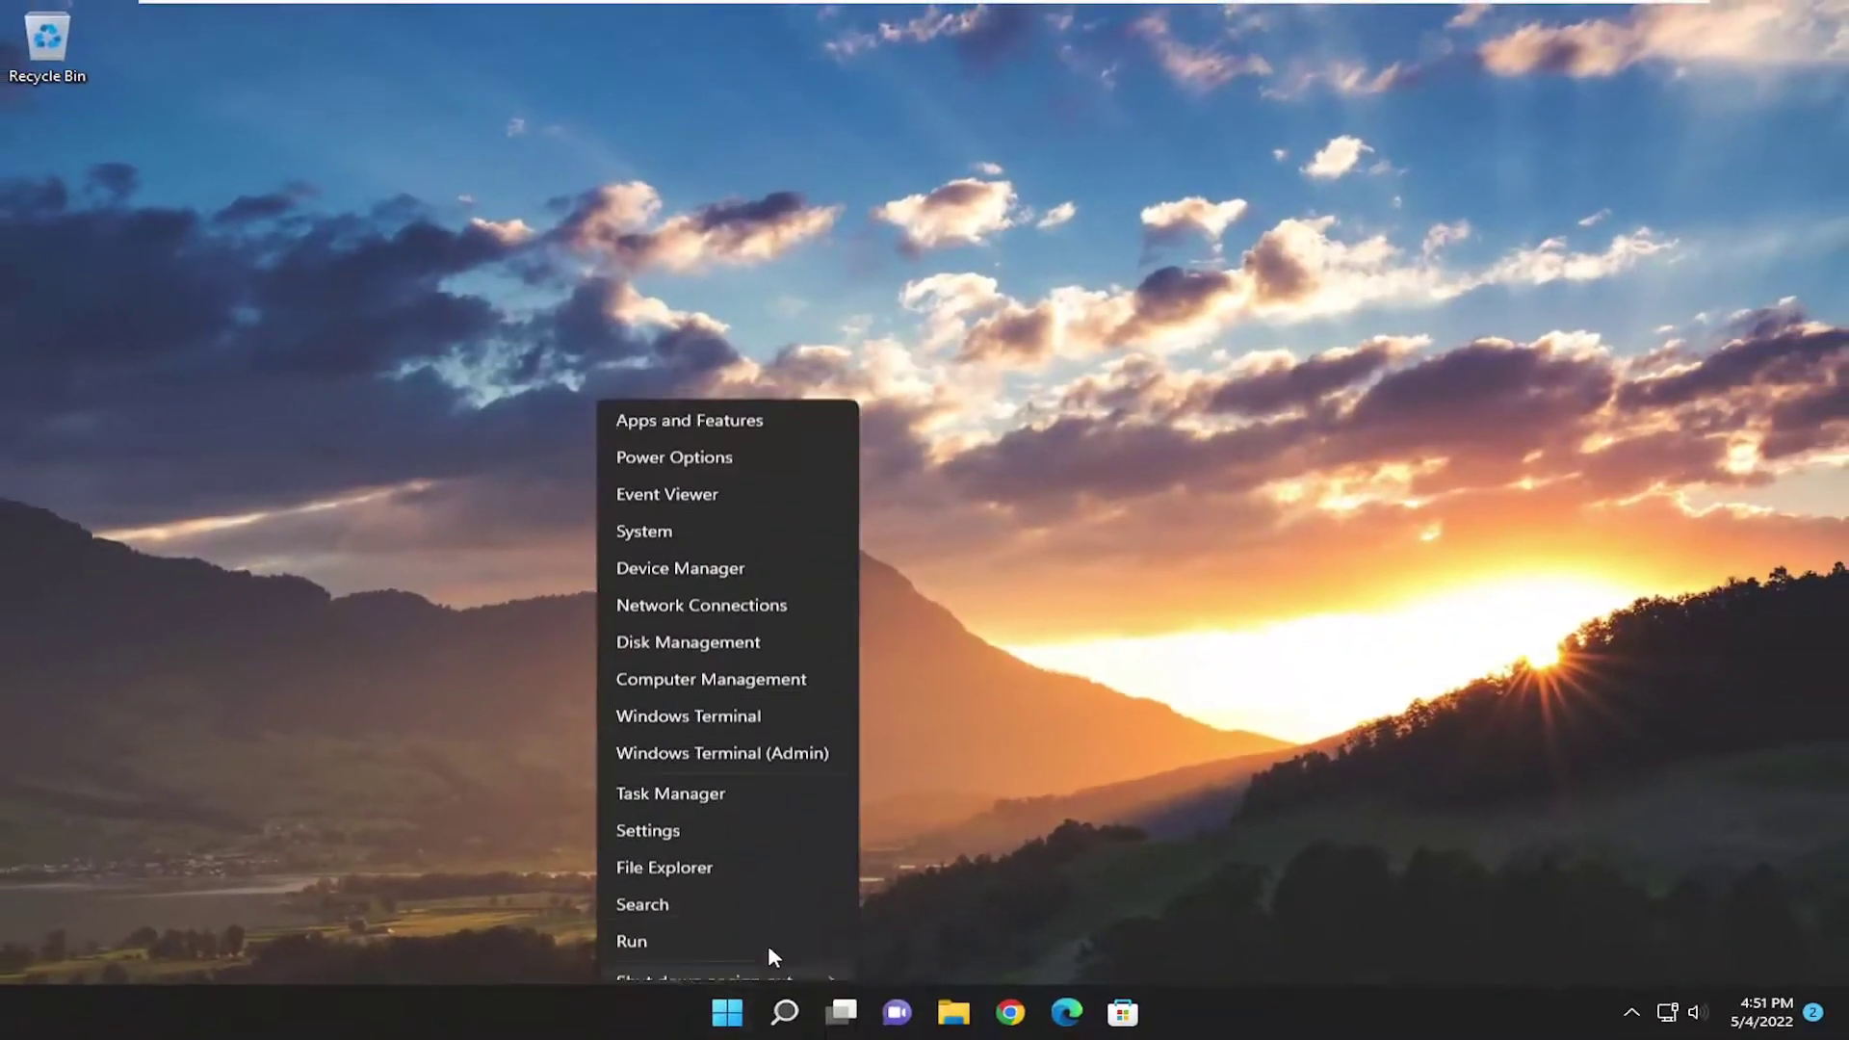